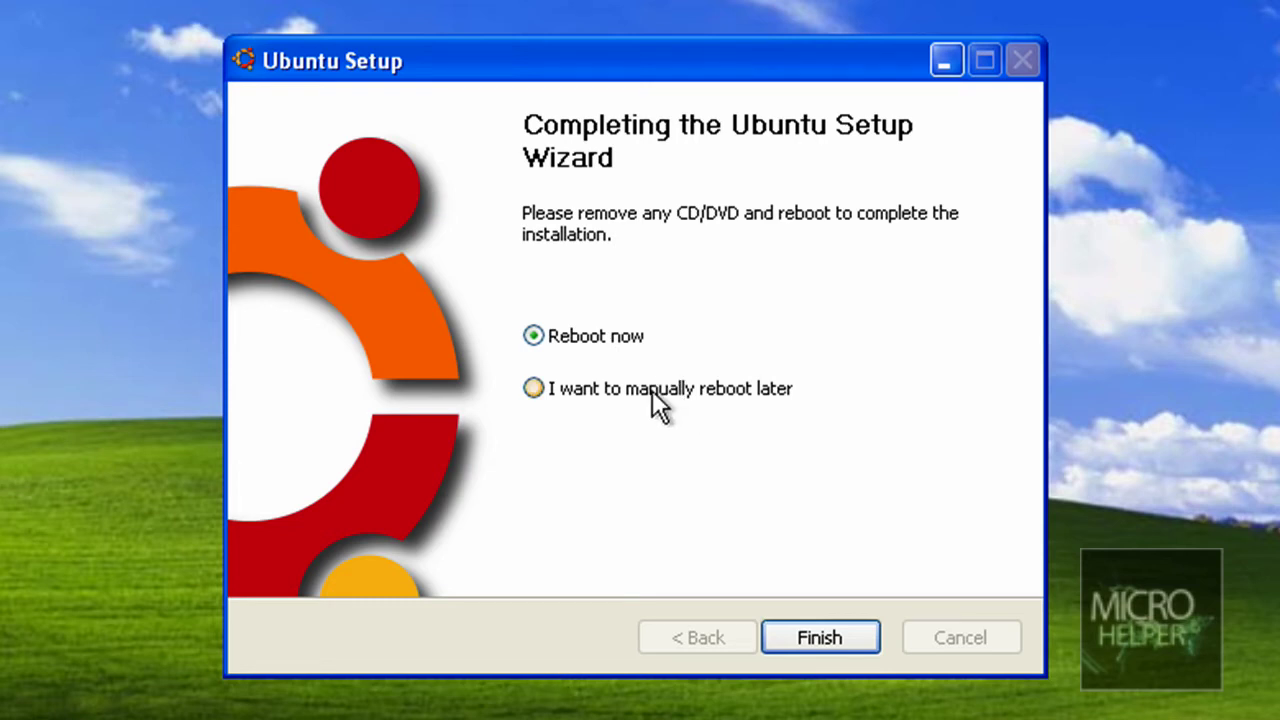
Finish the Ubuntu Setup wizard, choosing to reboot manually later
{"action": "left_click", "coordinate": [555, 388]}
{"action": "left_click", "coordinate": [801, 632]}
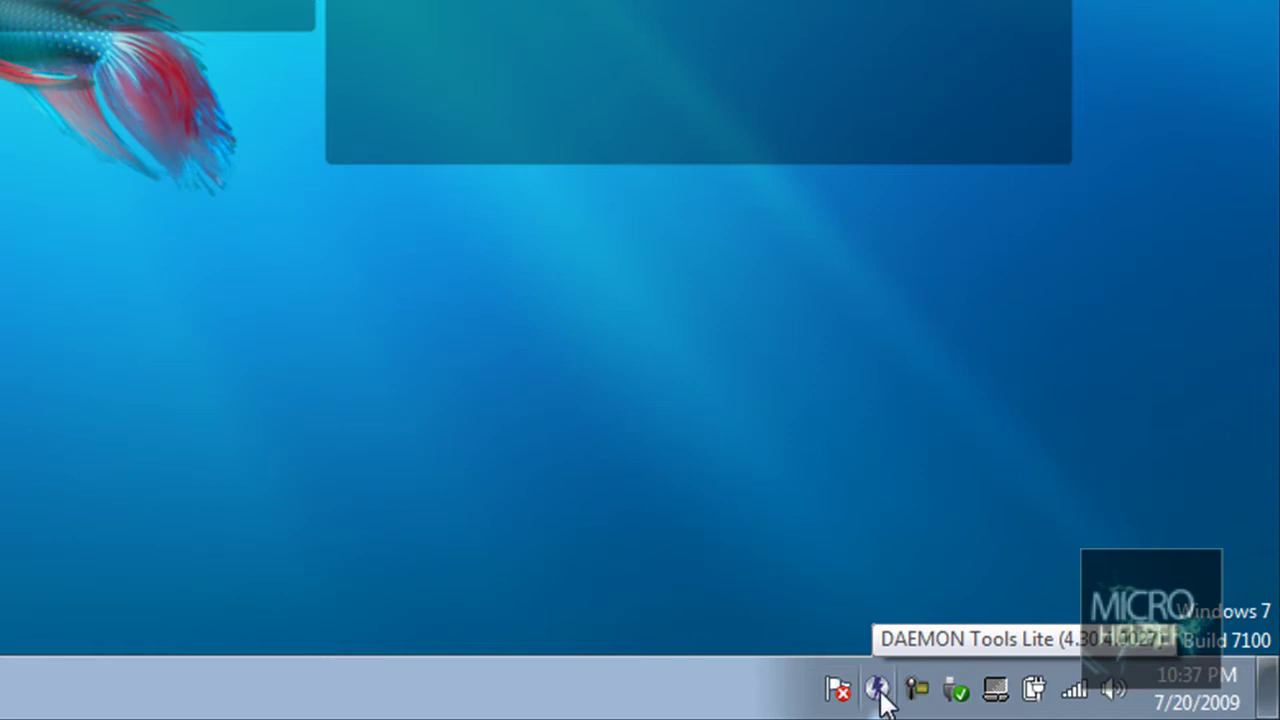
Unmount the Ubuntu disc image from DAEMON Tools virtual drive H
{"action": "right_click", "coordinate": [879, 689]}
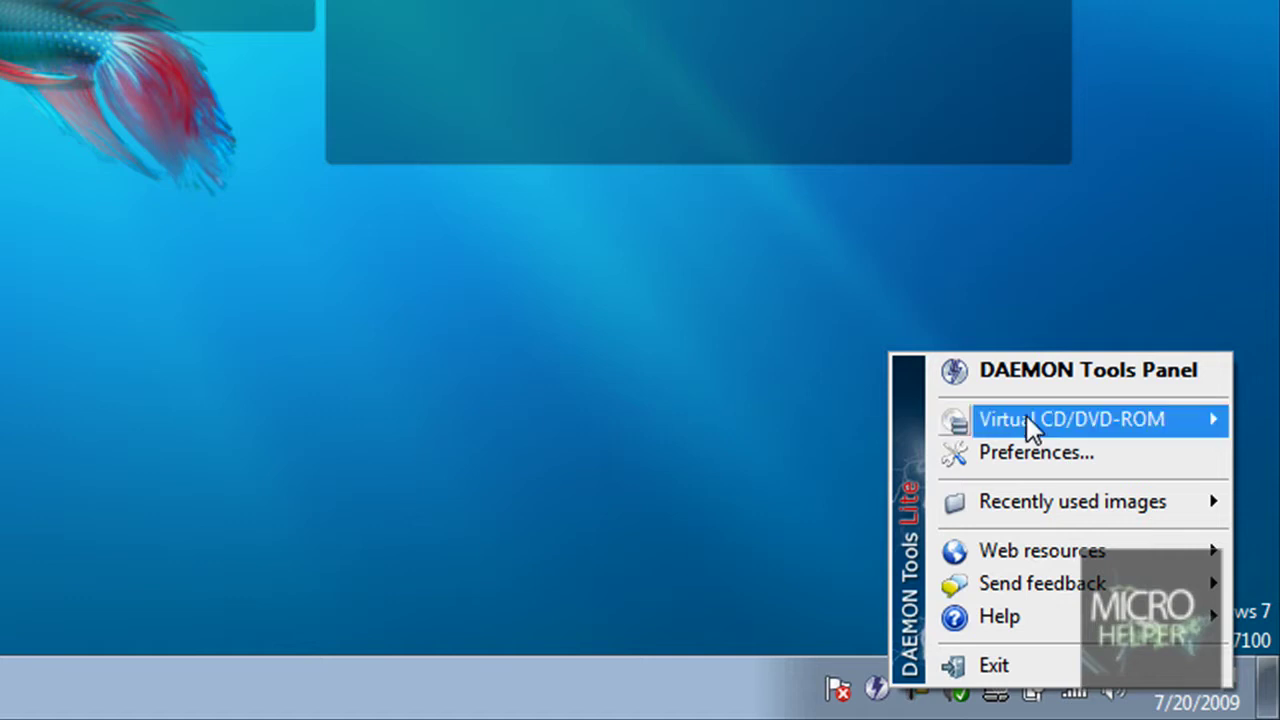
{"action": "mouse_move", "coordinate": [690, 420]}
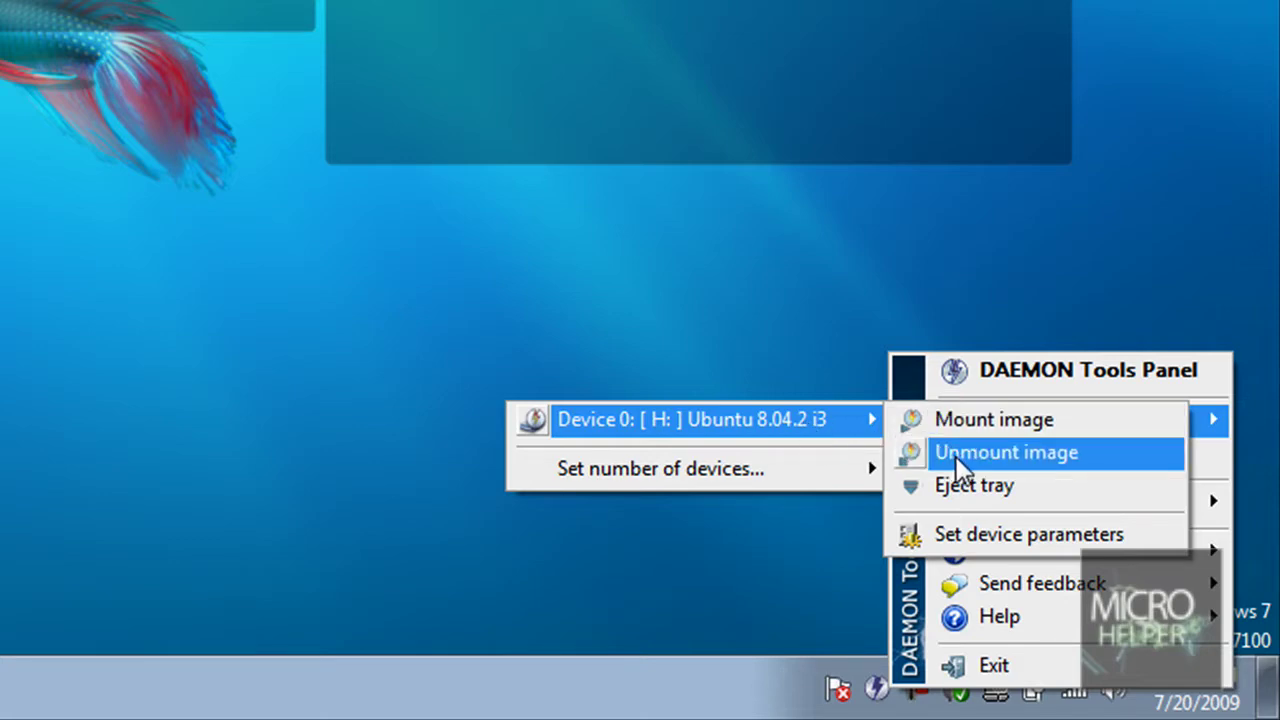
{"action": "left_click", "coordinate": [955, 458]}
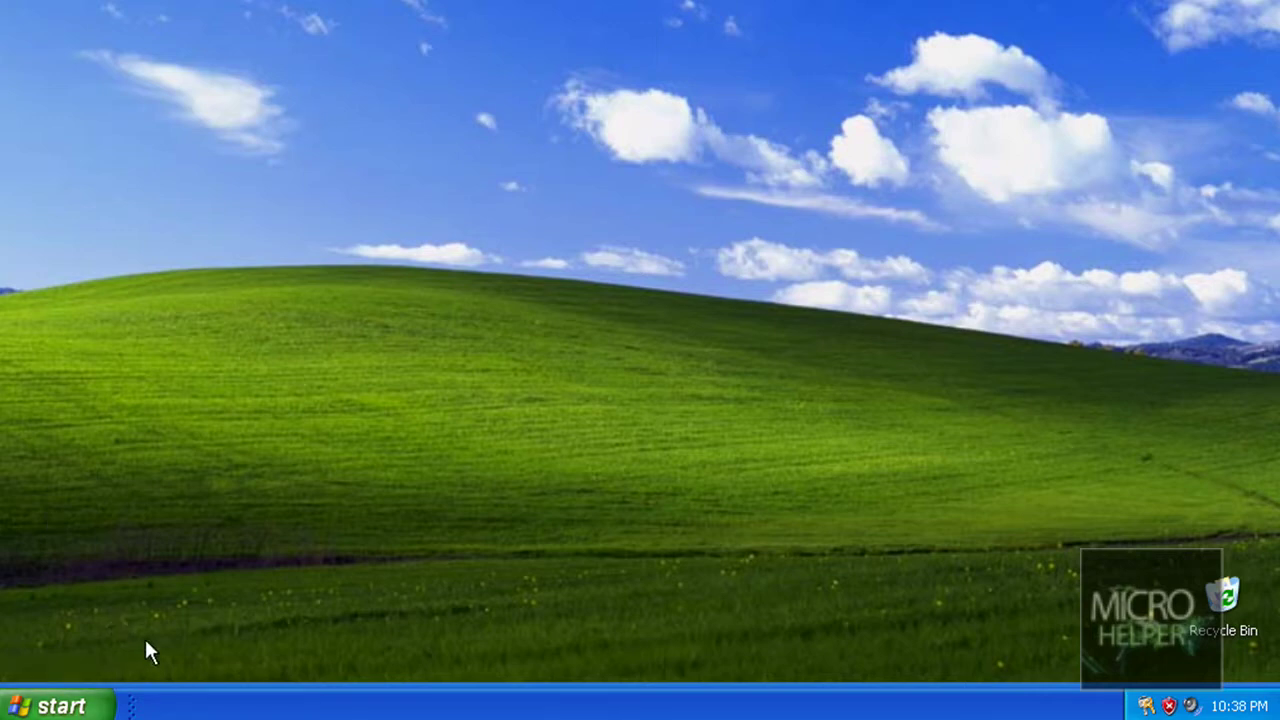
Restart Windows XP and leave Microsoft Windows XP Professional selected at the boot menu
{"action": "left_click", "coordinate": [55, 706]}
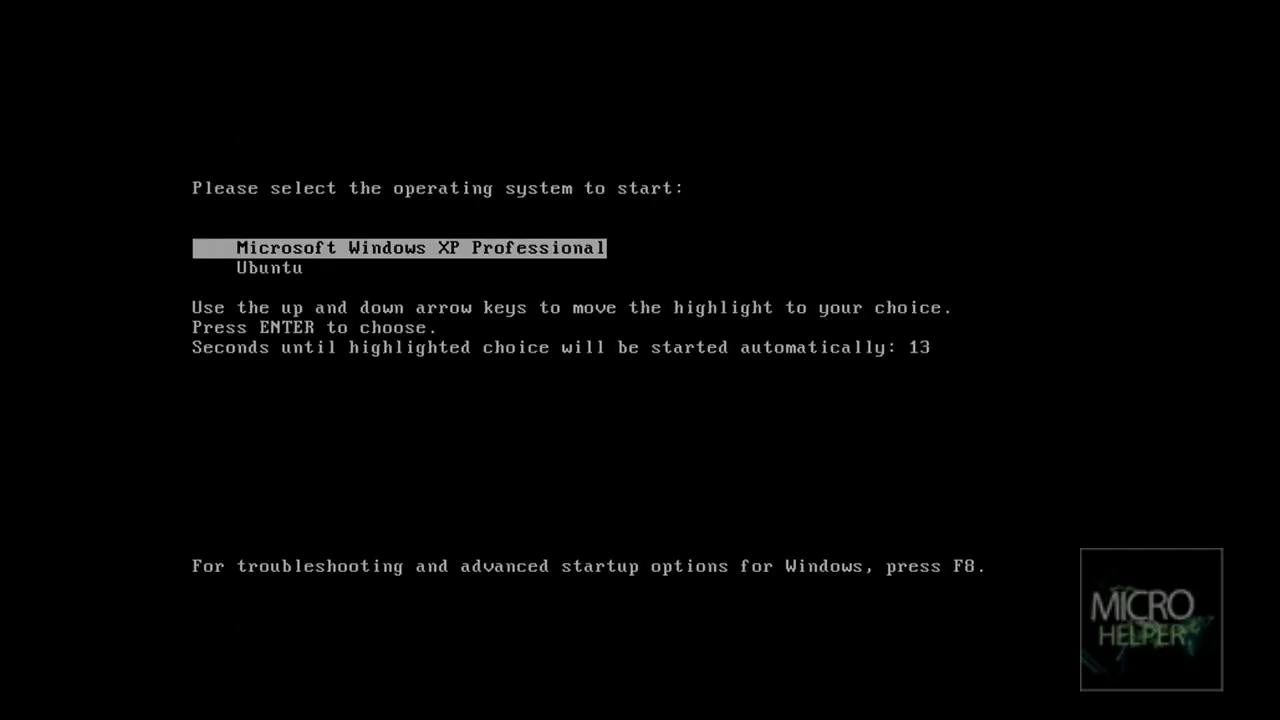
{"action": "key", "text": "Down"}
{"action": "key", "text": "Up"}
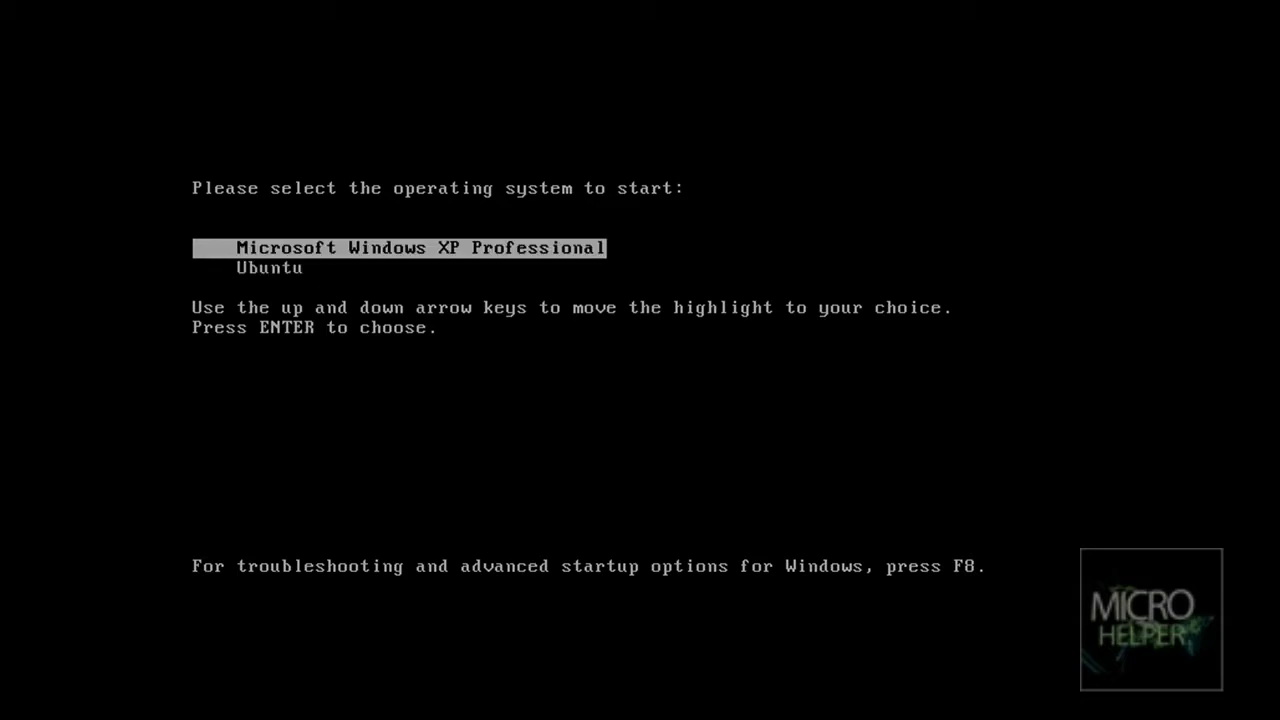
{"action": "key", "text": "Down"}
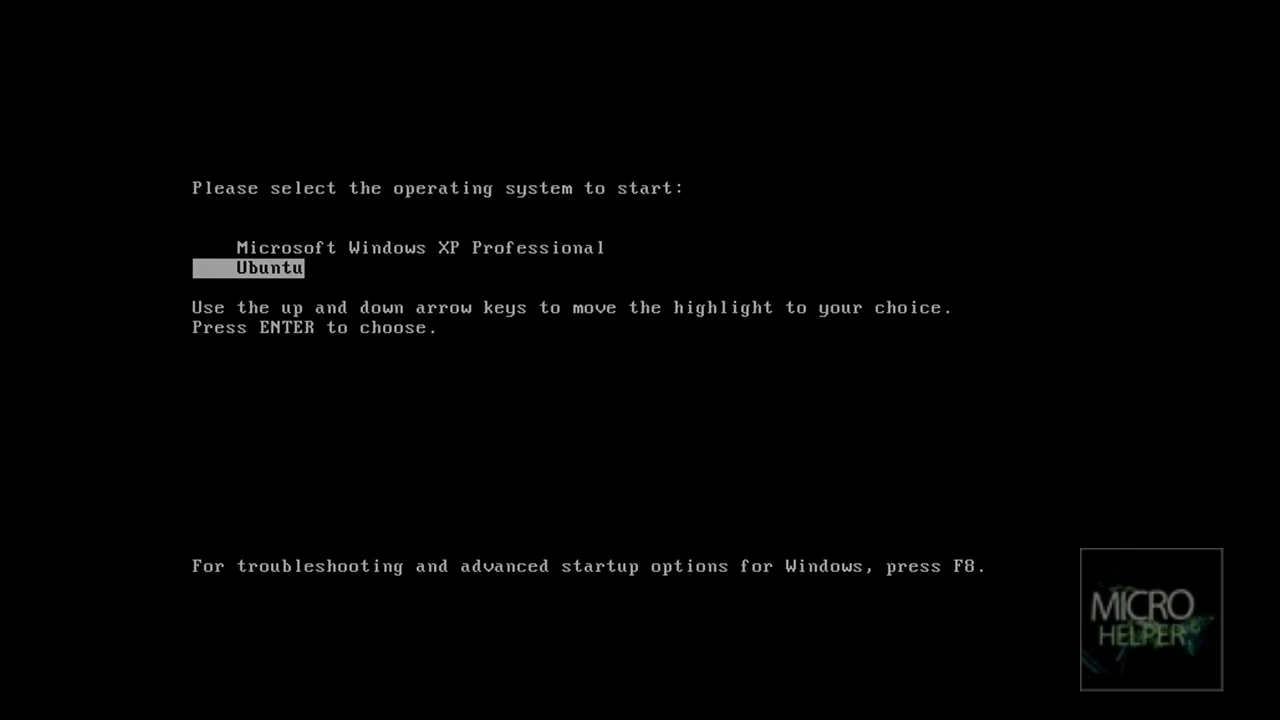
{"action": "key", "text": "Up"}
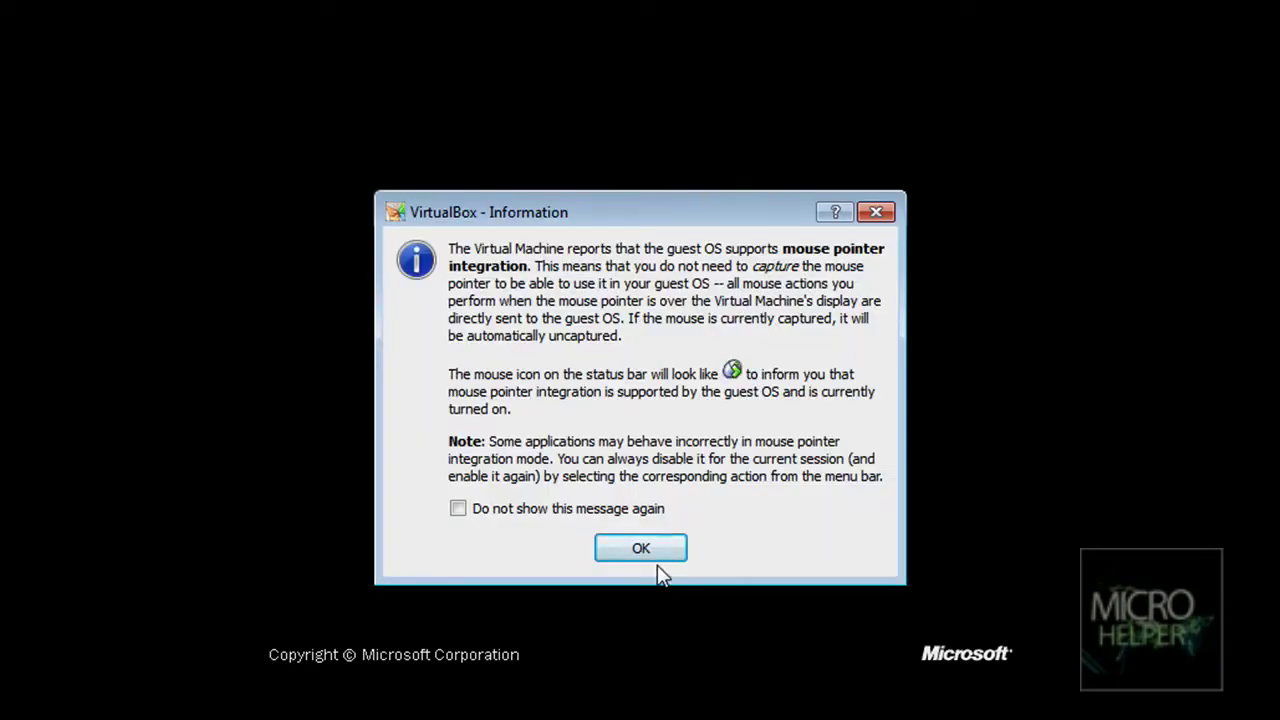
Permanently dismiss the mouse-integration notice and set XP's screen resolution to 800x600
{"action": "left_click", "coordinate": [547, 515]}
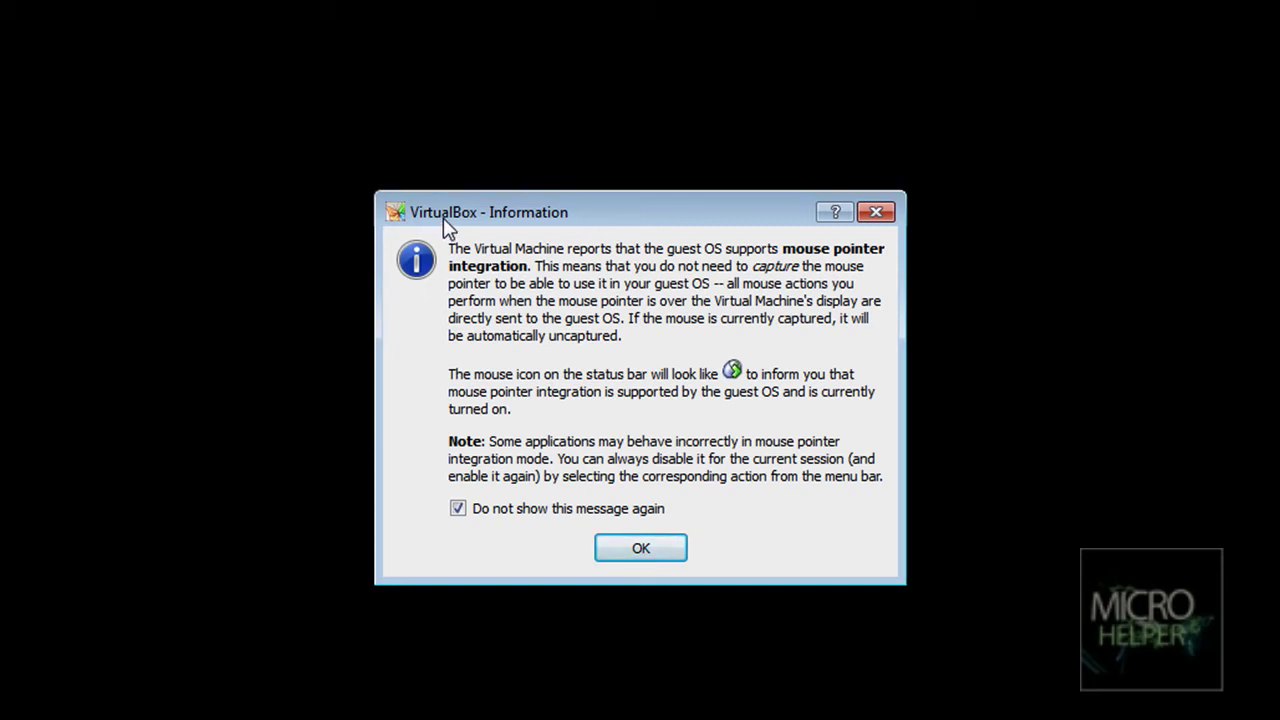
{"action": "left_click", "coordinate": [607, 546]}
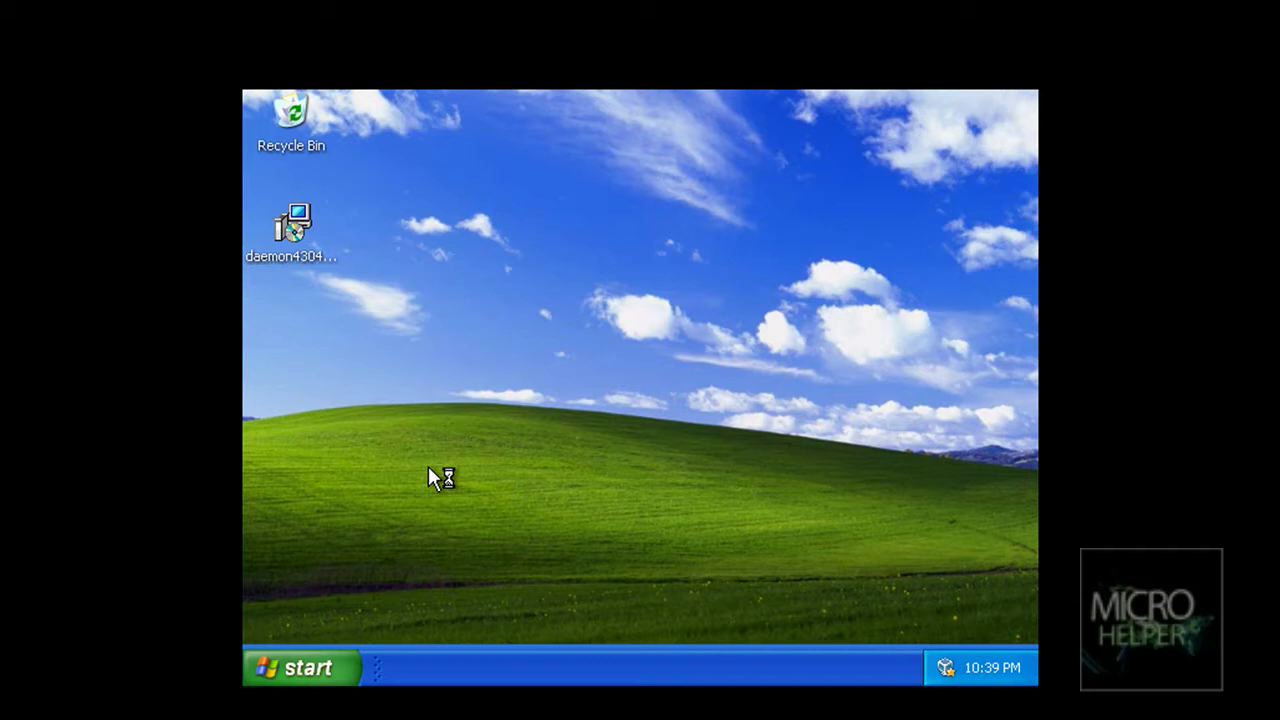
{"action": "right_click", "coordinate": [480, 223]}
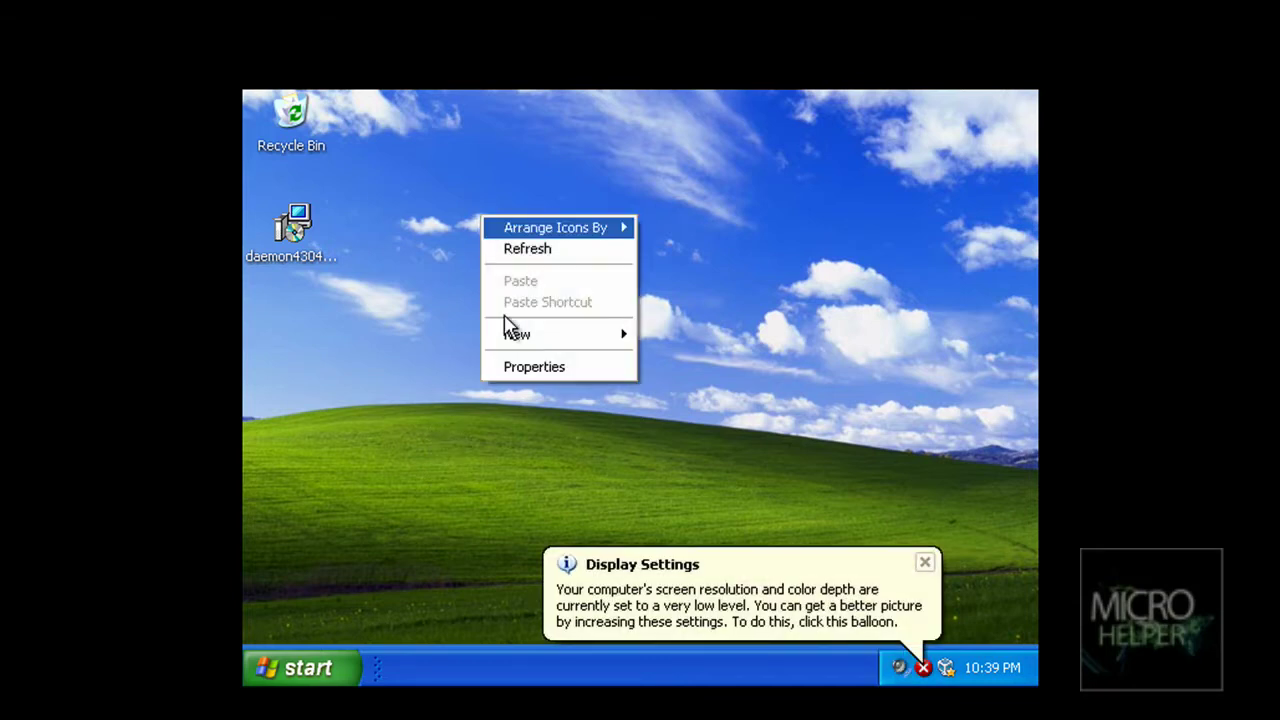
{"action": "left_click", "coordinate": [597, 366]}
{"action": "left_click", "coordinate": [630, 148]}
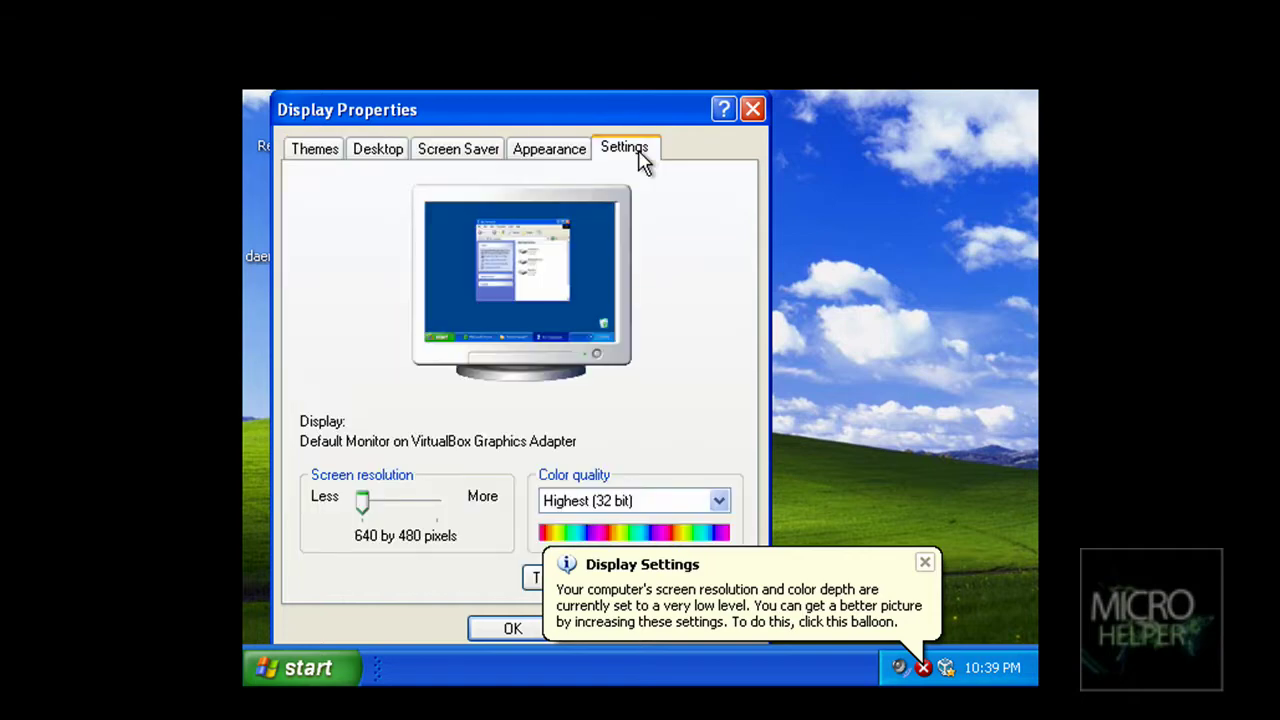
{"action": "left_click", "coordinate": [375, 508]}
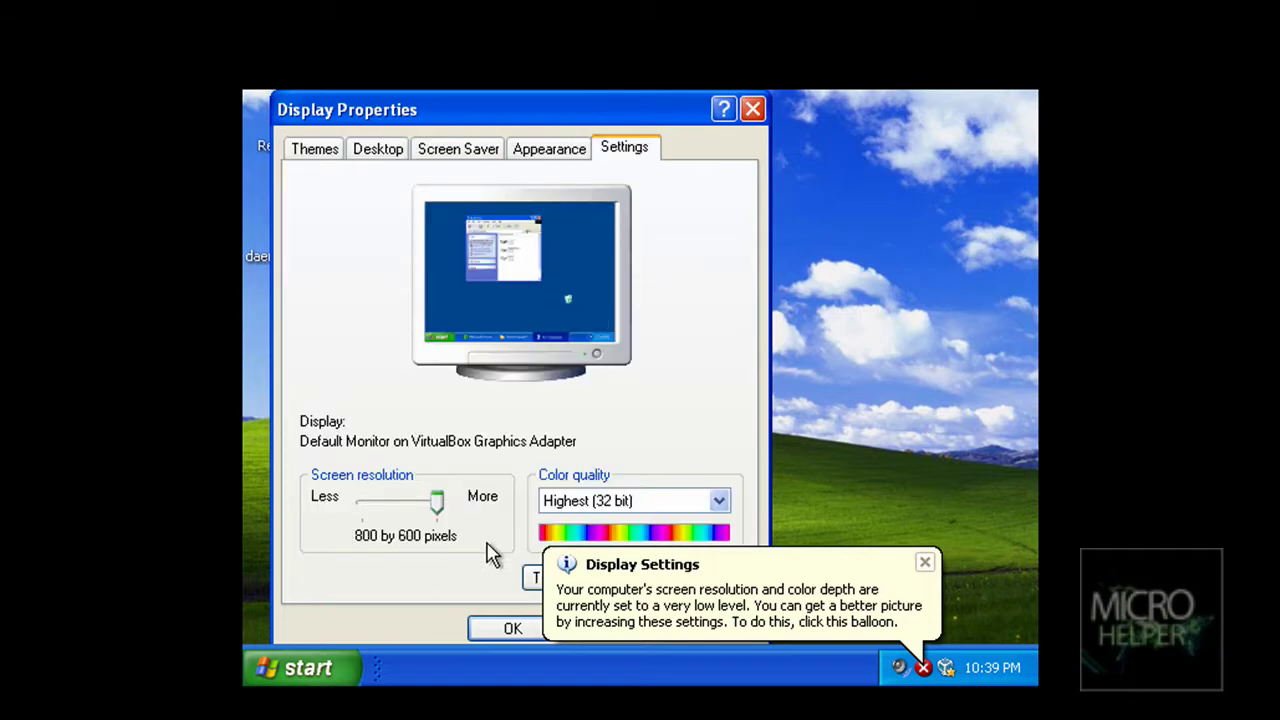
{"action": "left_click", "coordinate": [510, 626]}
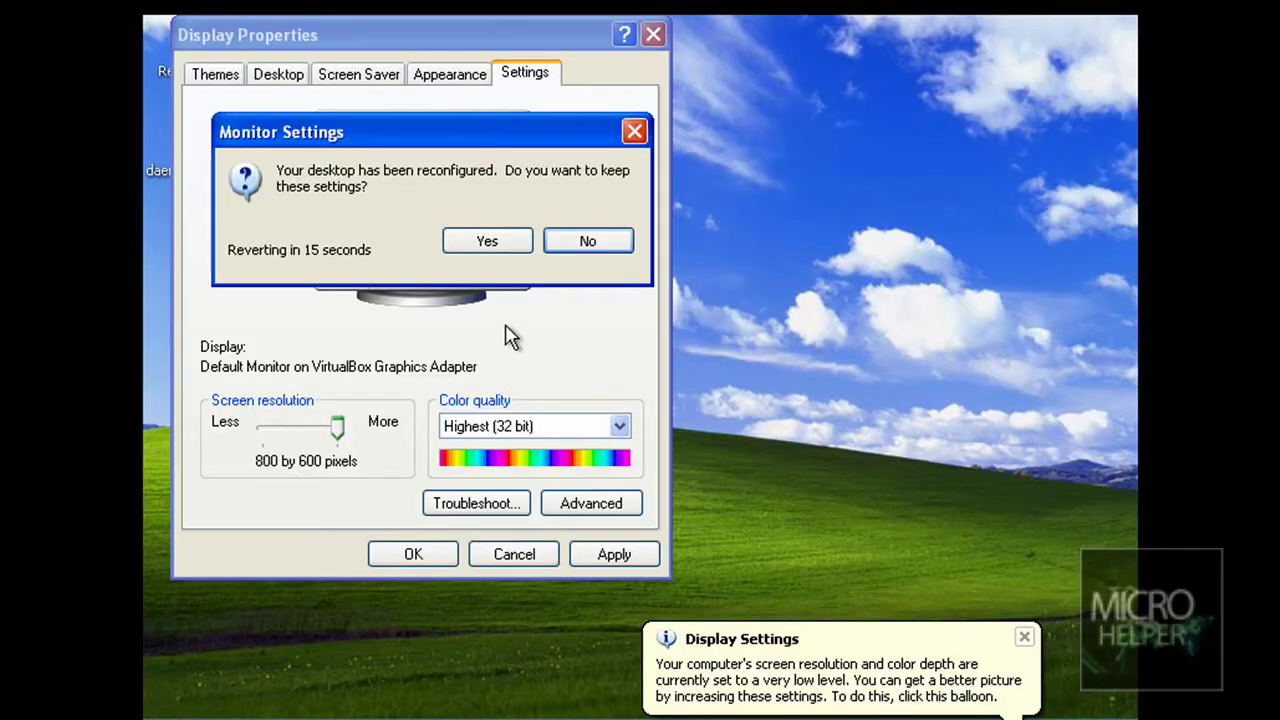
{"action": "left_click", "coordinate": [488, 249]}
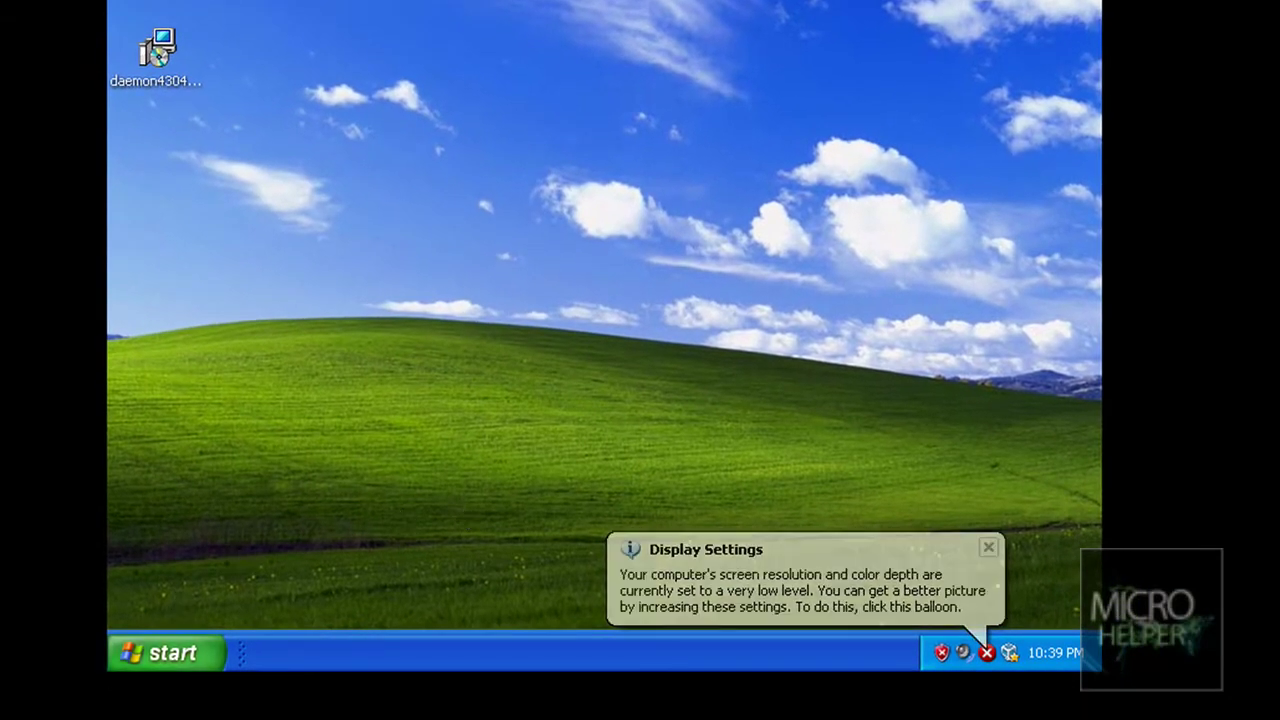
Restart Windows XP, silence the mouse-capture notice, and highlight Ubuntu at the boot menu
{"action": "left_click", "coordinate": [162, 659]}
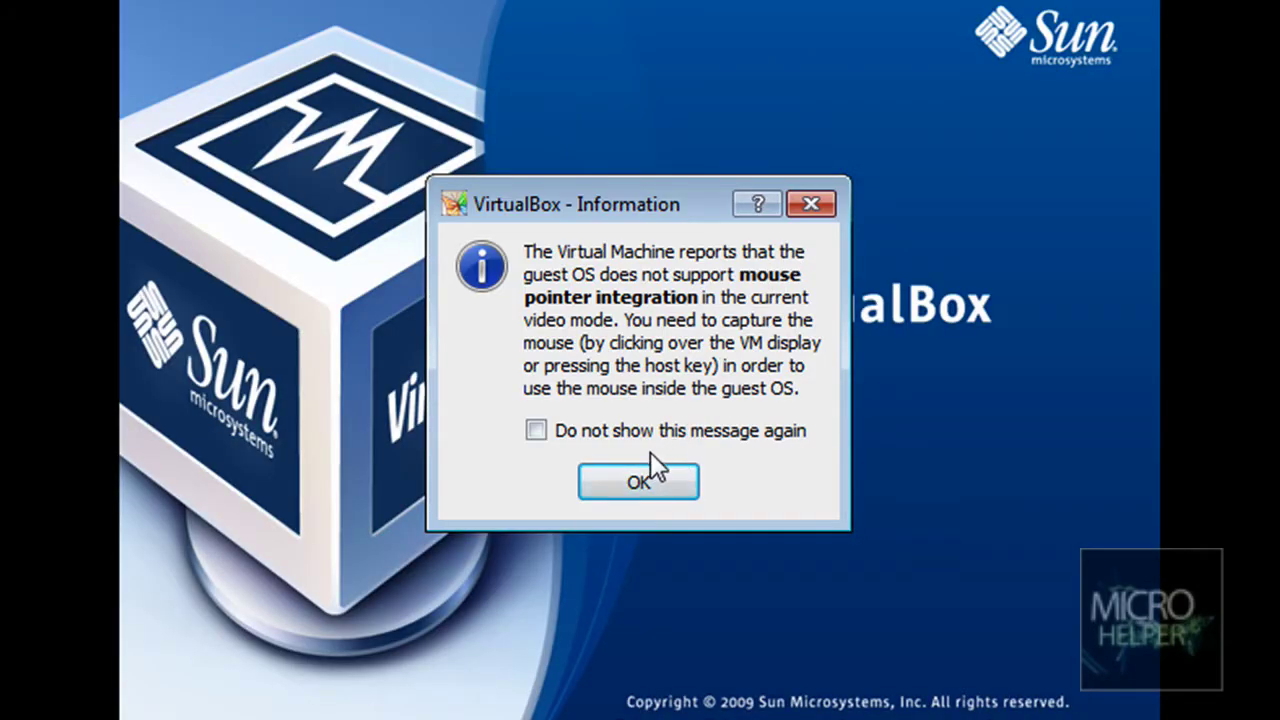
{"action": "left_click", "coordinate": [670, 434]}
{"action": "left_click", "coordinate": [643, 484]}
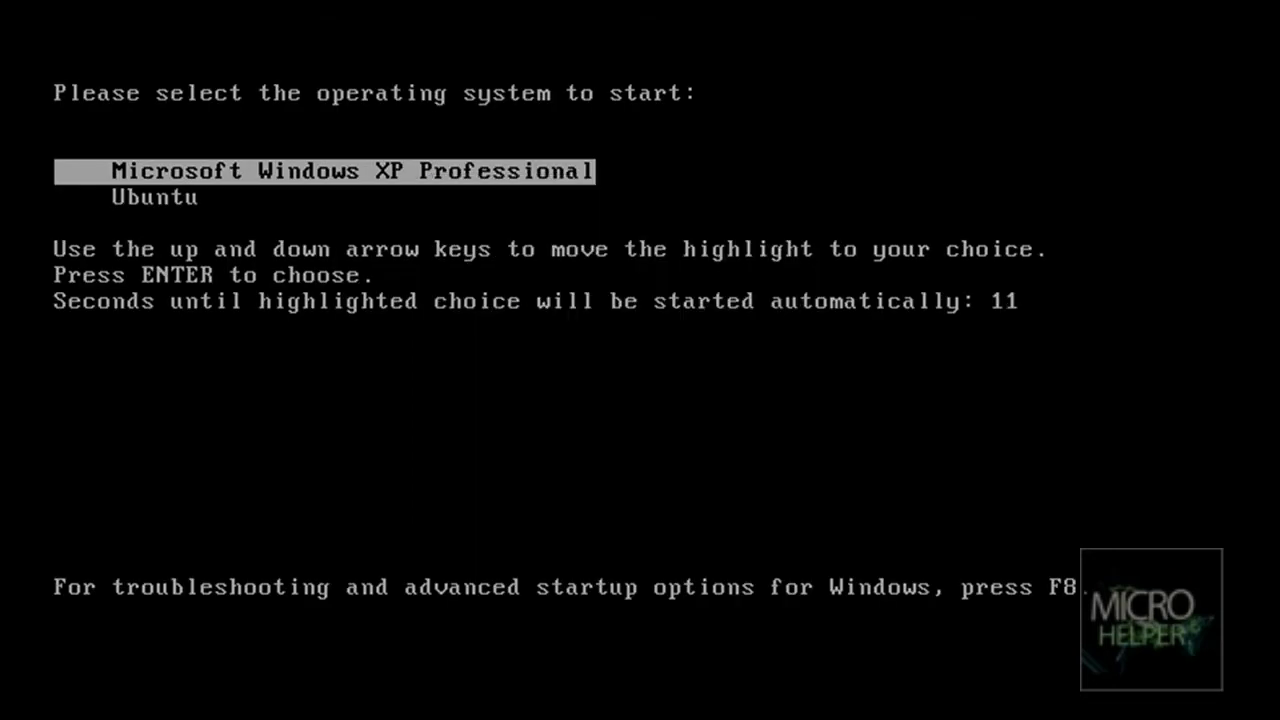
{"action": "key", "text": "Down"}
{"action": "key", "text": "Up"}
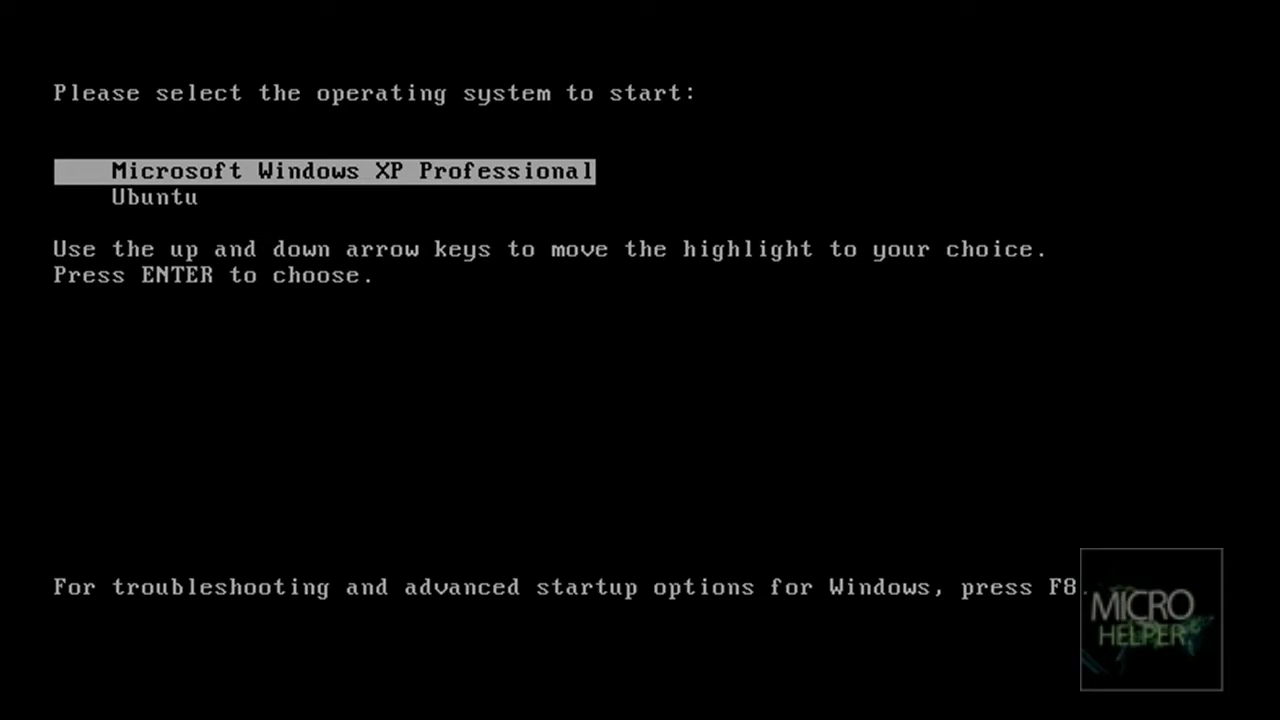
{"action": "key", "text": "Down"}
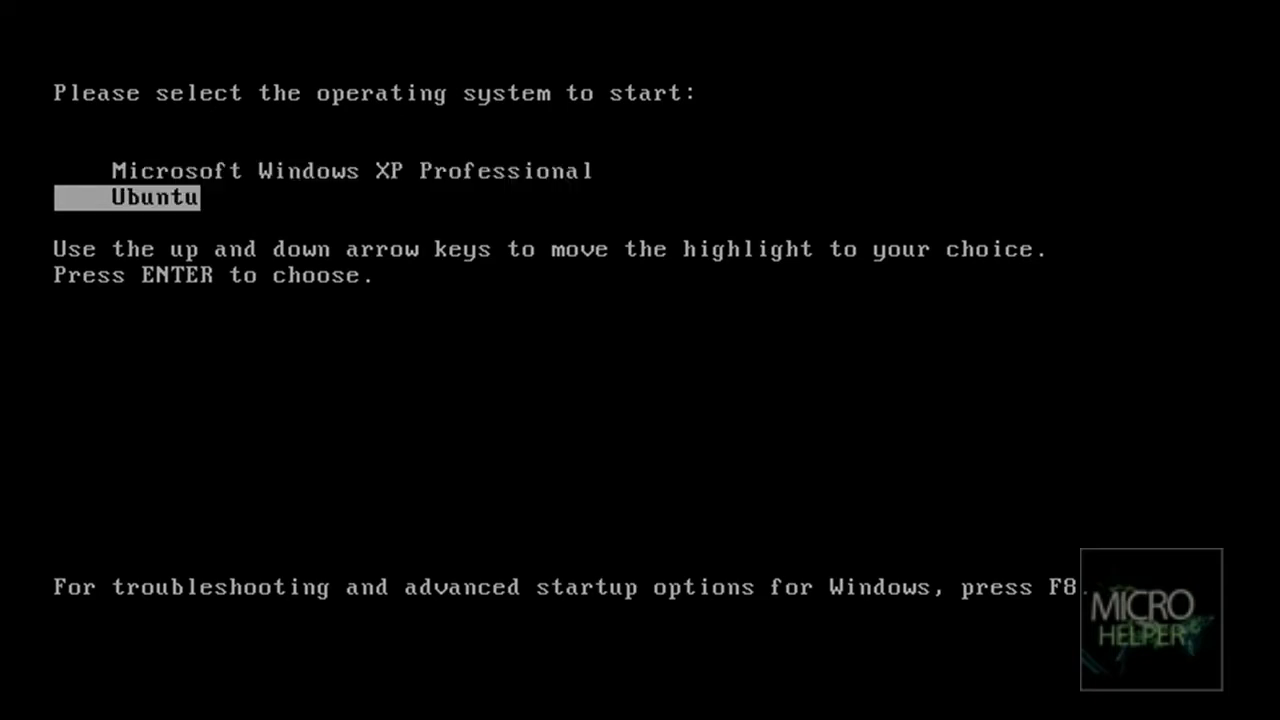
{"action": "key", "text": "Up"}
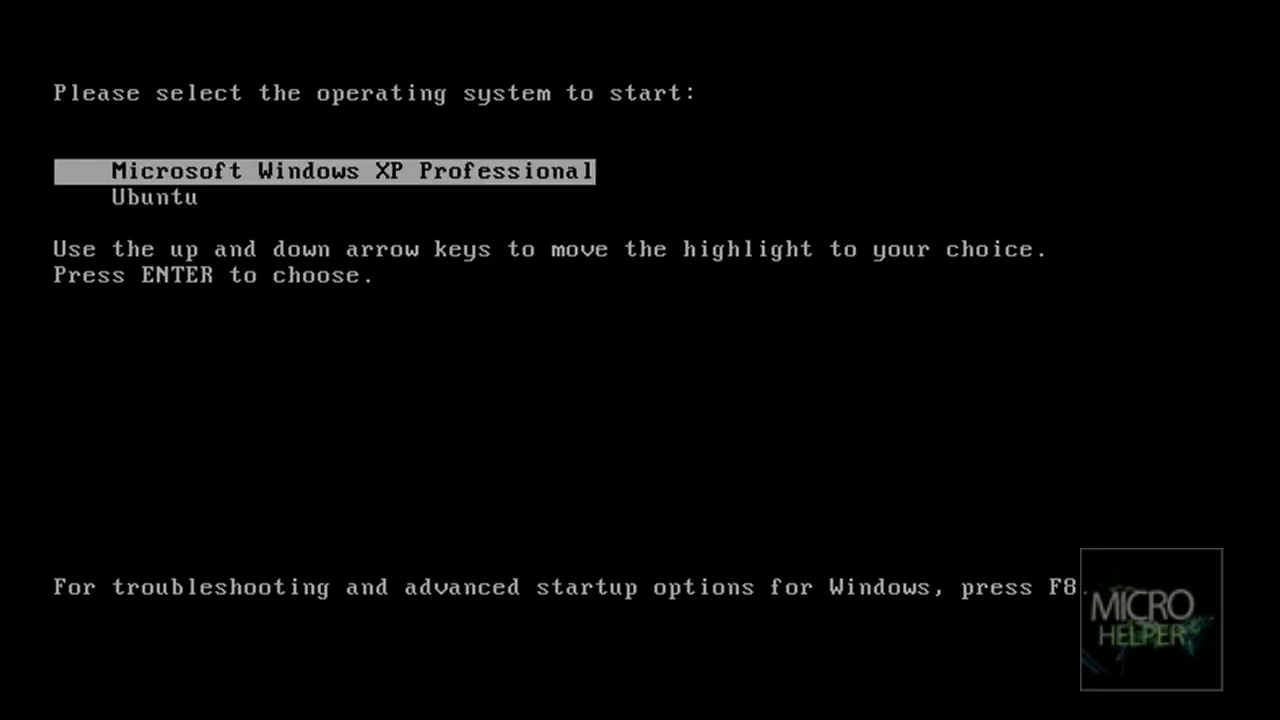
{"action": "key", "text": "Down"}
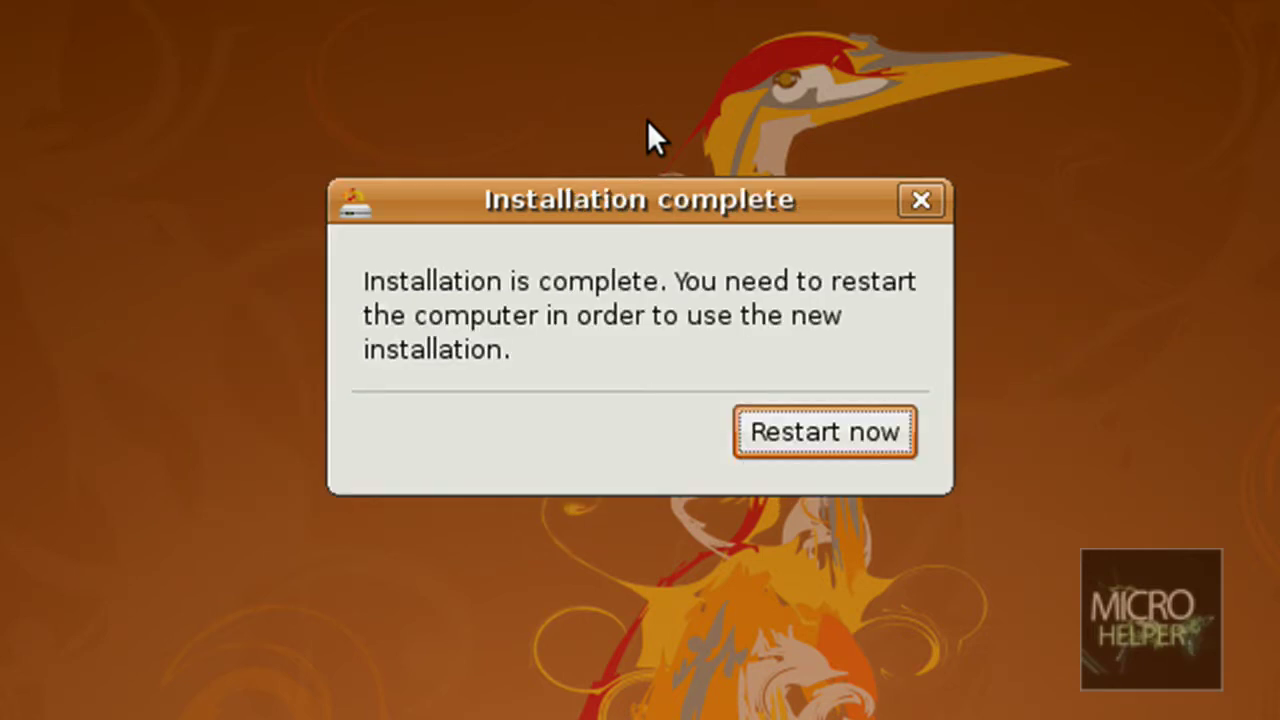
Move the Installation complete dialog aside and restart the computer now
{"action": "mouse_move", "coordinate": [591, 222]}
{"action": "left_mouse_down"}
{"action": "mouse_move", "coordinate": [580, 211]}
{"action": "mouse_move", "coordinate": [634, 397]}
{"action": "mouse_move", "coordinate": [580, 131]}
{"action": "mouse_move", "coordinate": [583, 194]}
{"action": "left_mouse_up"}
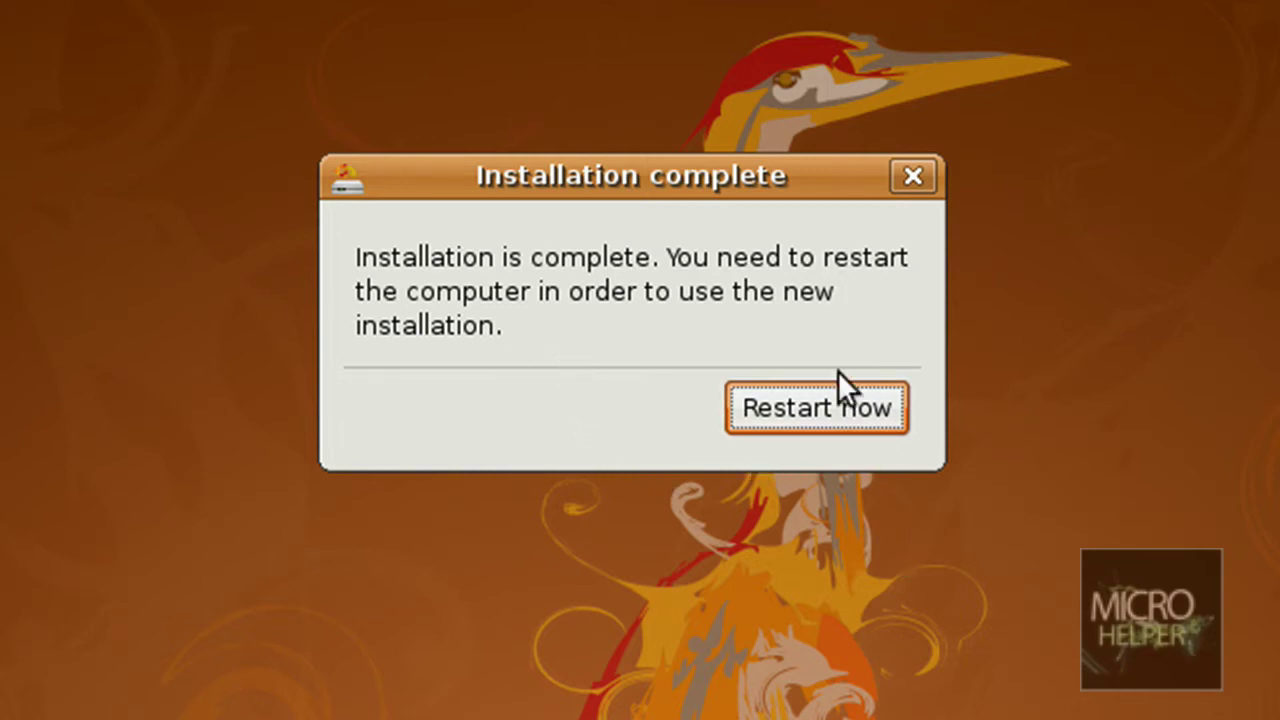
{"action": "left_click", "coordinate": [832, 405]}
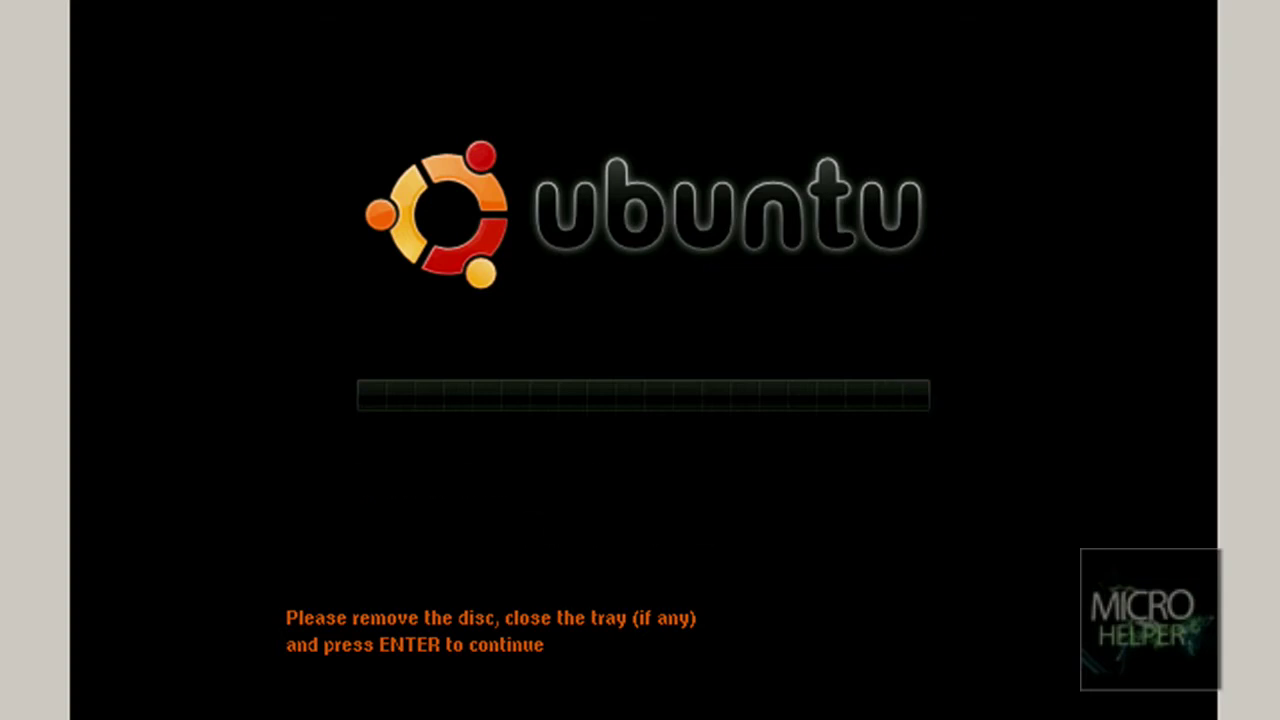
Confirm the disc removal prompt so the machine reboots into Ubuntu
{"action": "key", "text": "Return"}
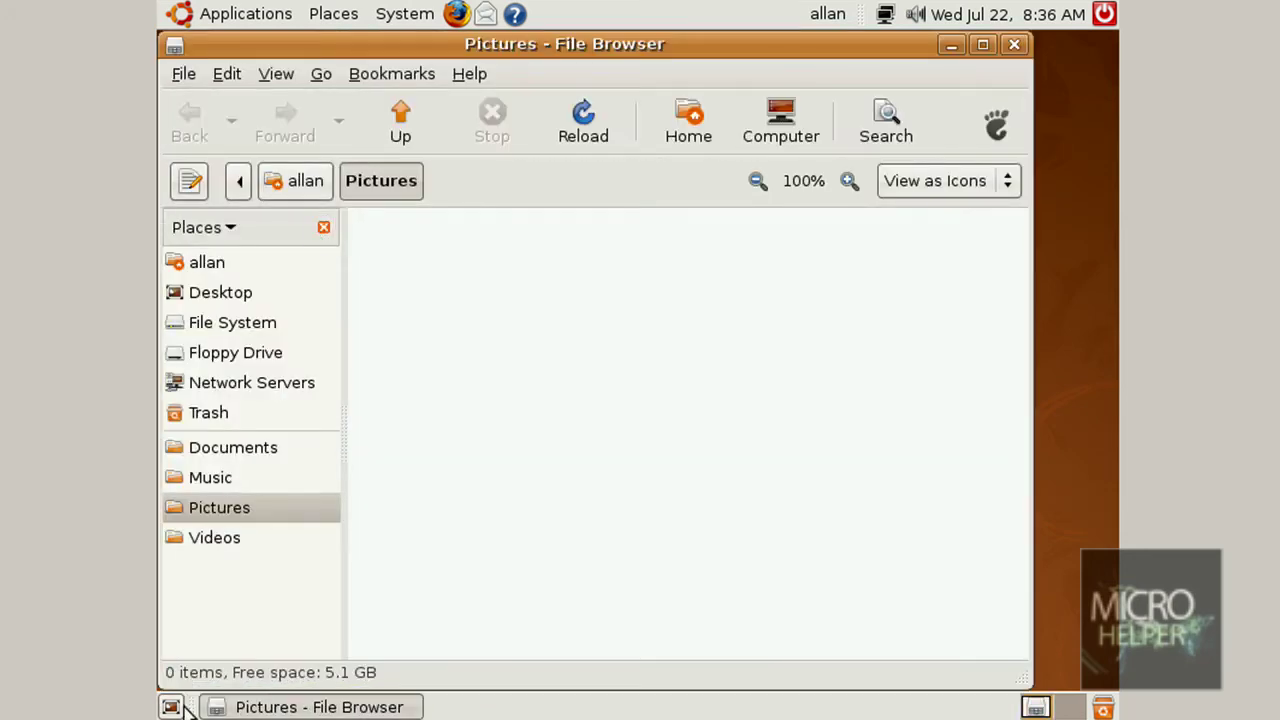
Restore the minimized Pictures file browser window and nudge it down and right
{"action": "left_click", "coordinate": [170, 707]}
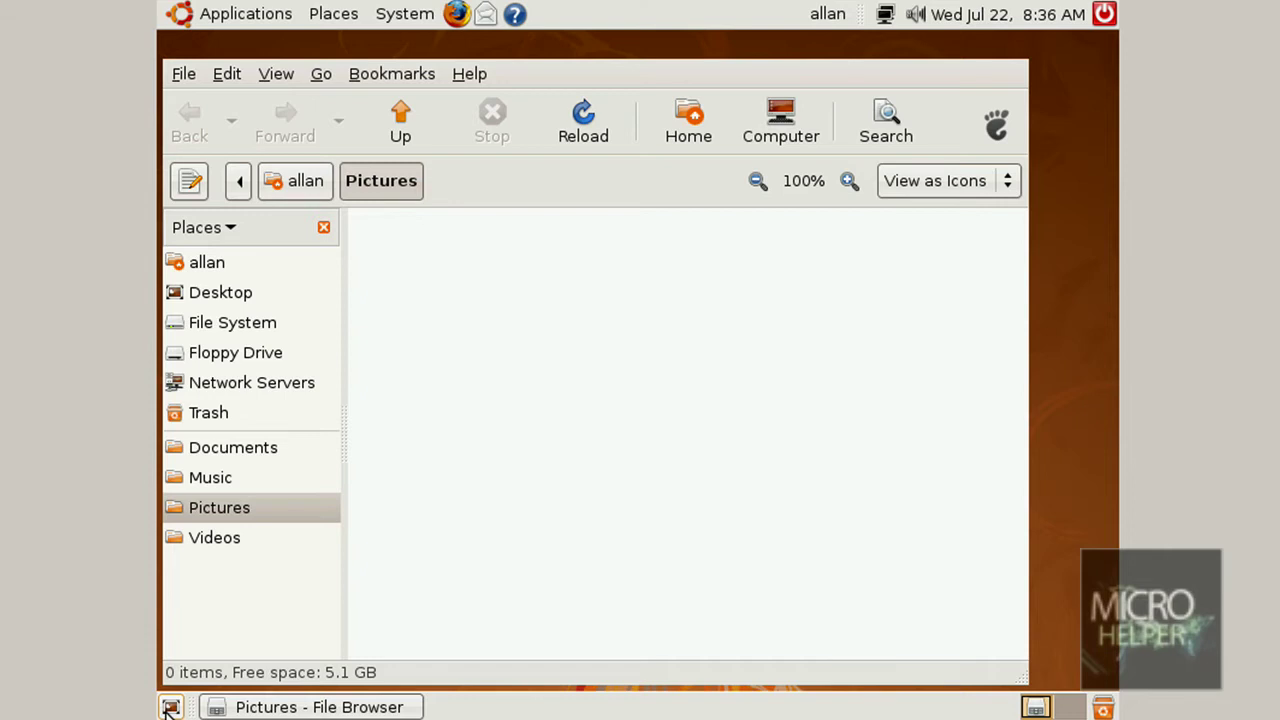
{"action": "left_click", "coordinate": [170, 707]}
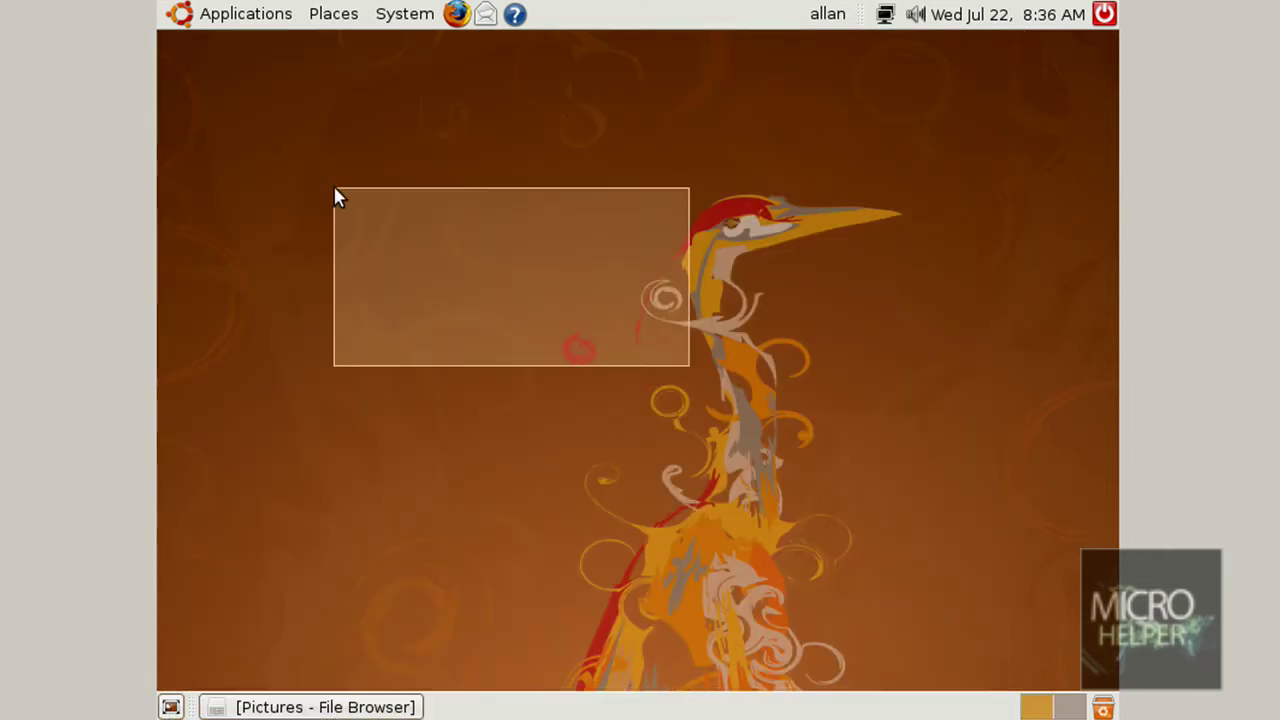
{"action": "left_click_drag", "start_coordinate": [335, 197], "coordinate": [305, 168]}
{"action": "left_click_drag", "start_coordinate": [252, 123], "coordinate": [1117, 700]}
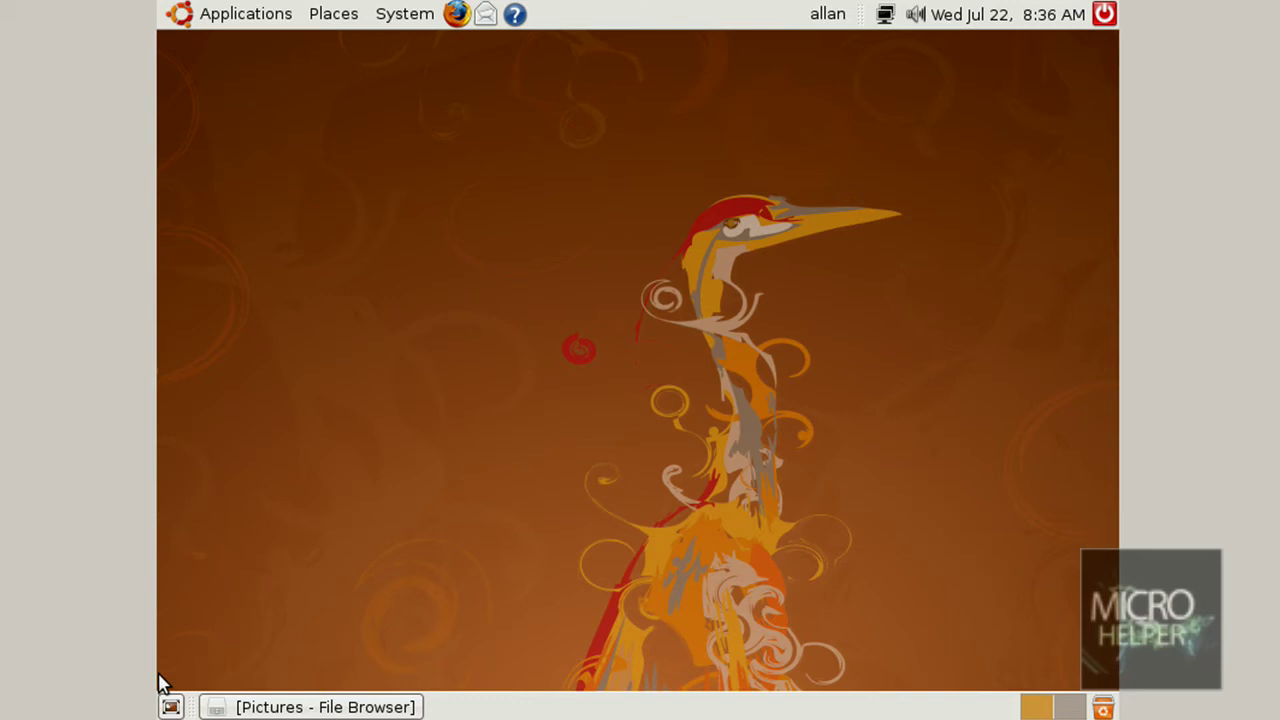
{"action": "left_click", "coordinate": [390, 706]}
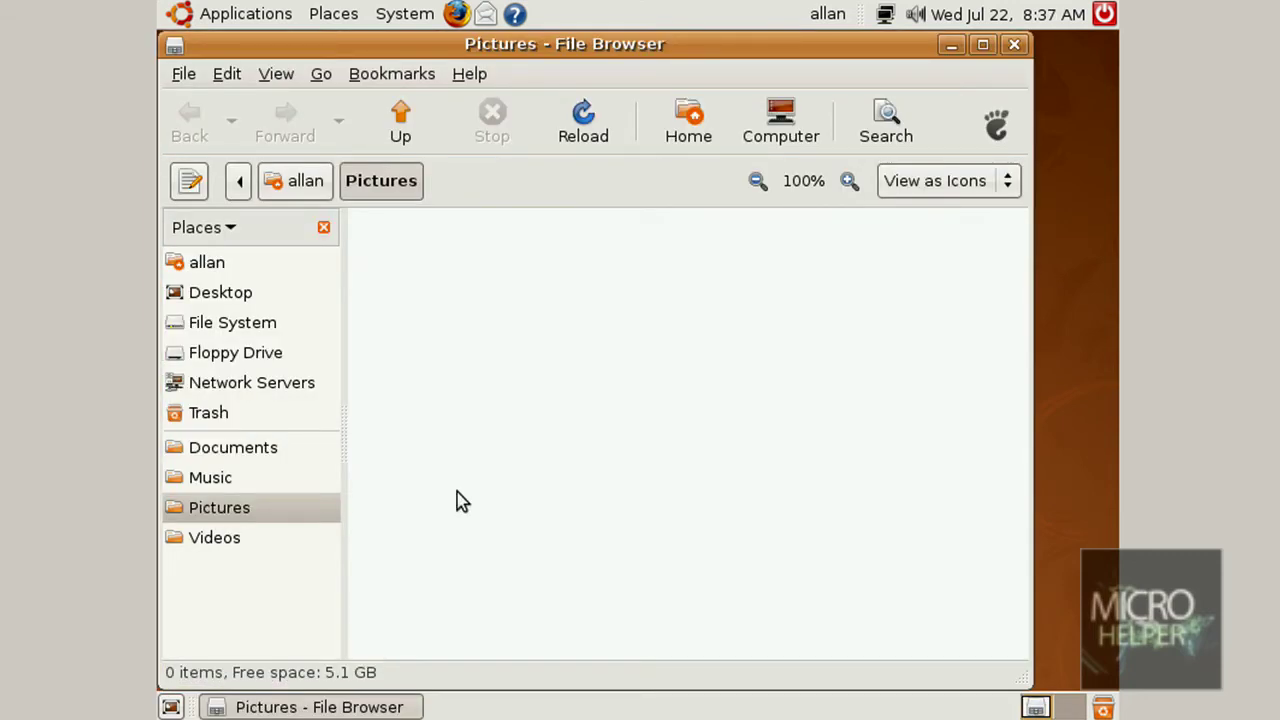
{"action": "mouse_move", "coordinate": [390, 44]}
{"action": "left_mouse_down"}
{"action": "mouse_move", "coordinate": [434, 82]}
{"action": "mouse_move", "coordinate": [440, 44]}
{"action": "left_mouse_up"}
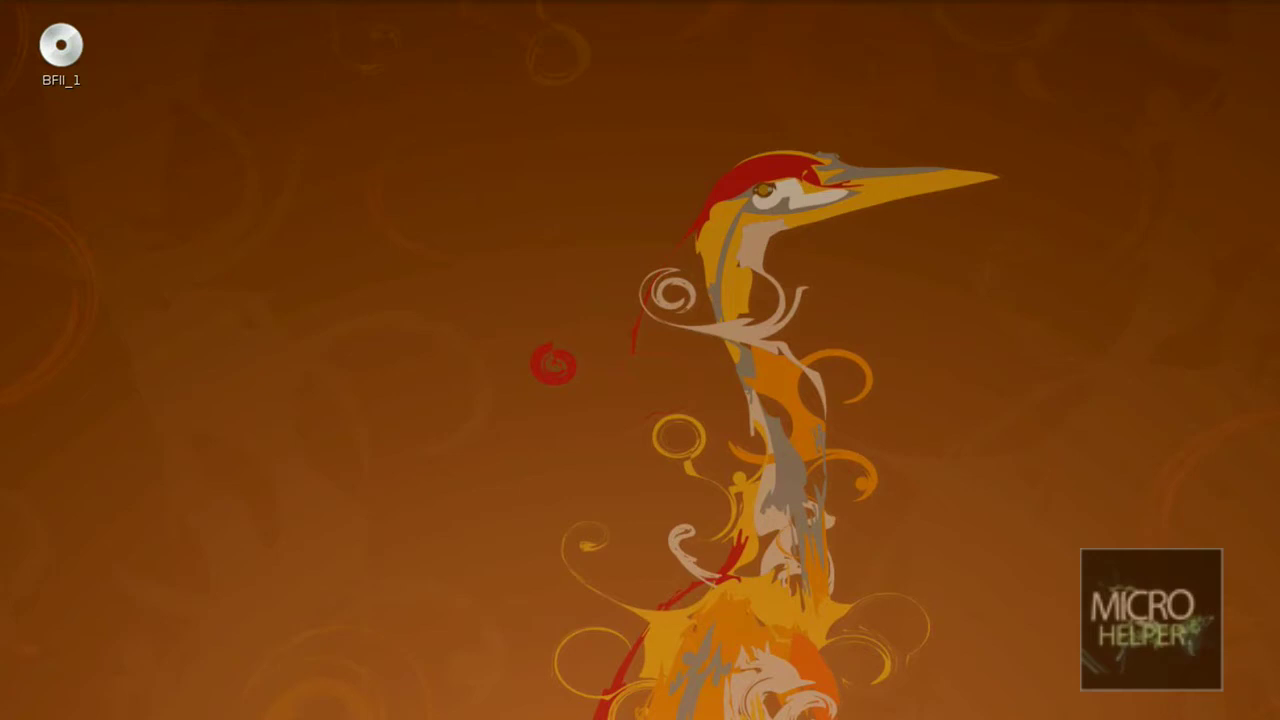
{"action": "right_click", "coordinate": [415, 155]}
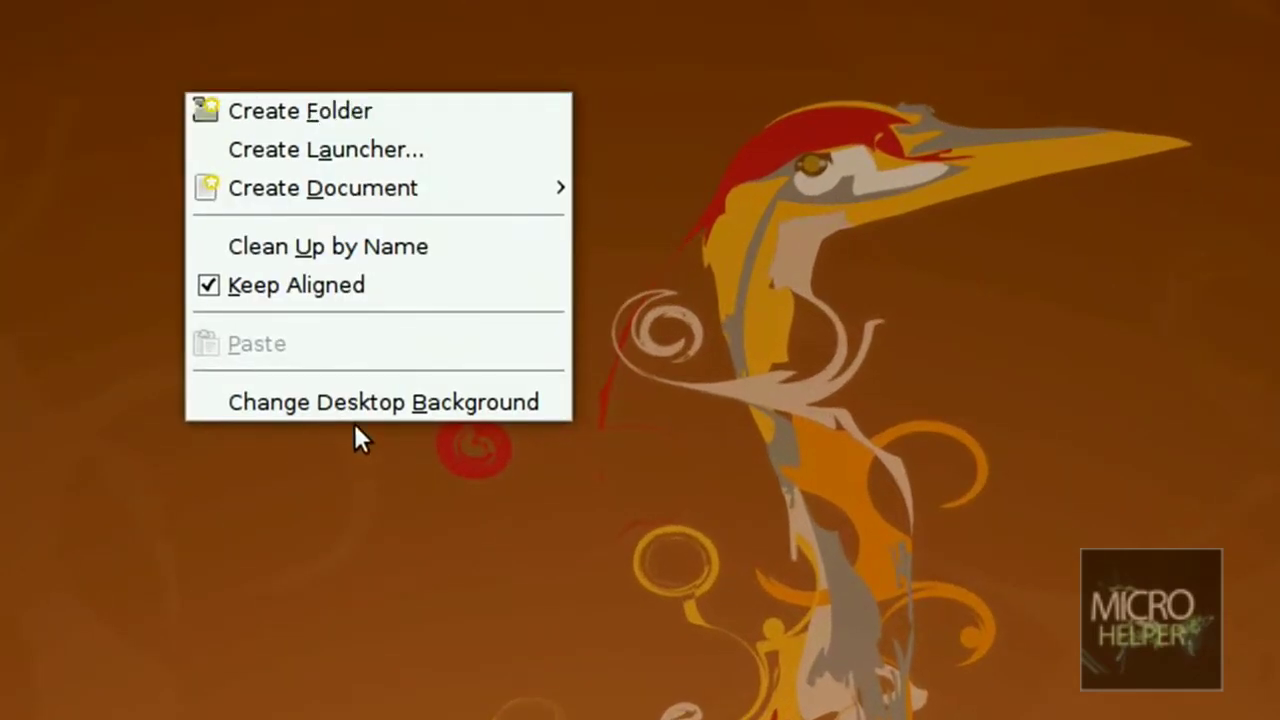
{"action": "left_click", "coordinate": [356, 405]}
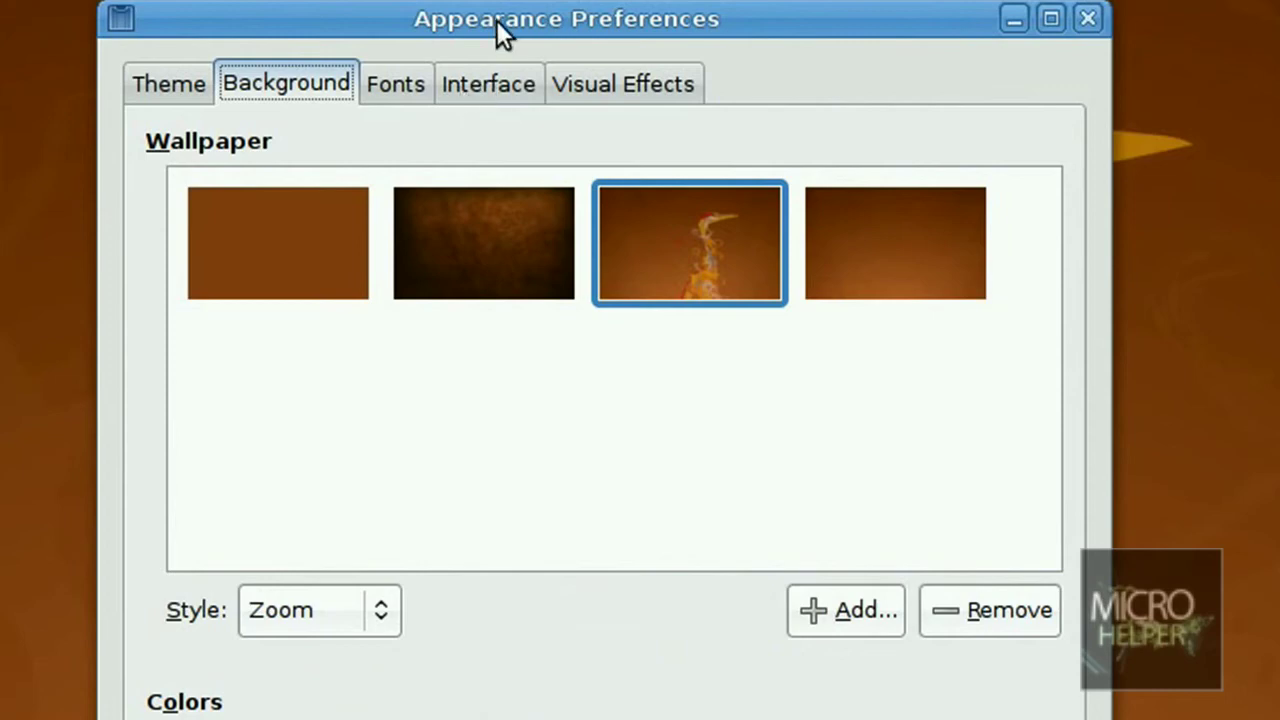
Preview the Human theme, then apply the Glossy theme
{"action": "mouse_move", "coordinate": [496, 20]}
{"action": "left_mouse_down"}
{"action": "mouse_move", "coordinate": [494, 166]}
{"action": "mouse_move", "coordinate": [491, 77]}
{"action": "left_mouse_up"}
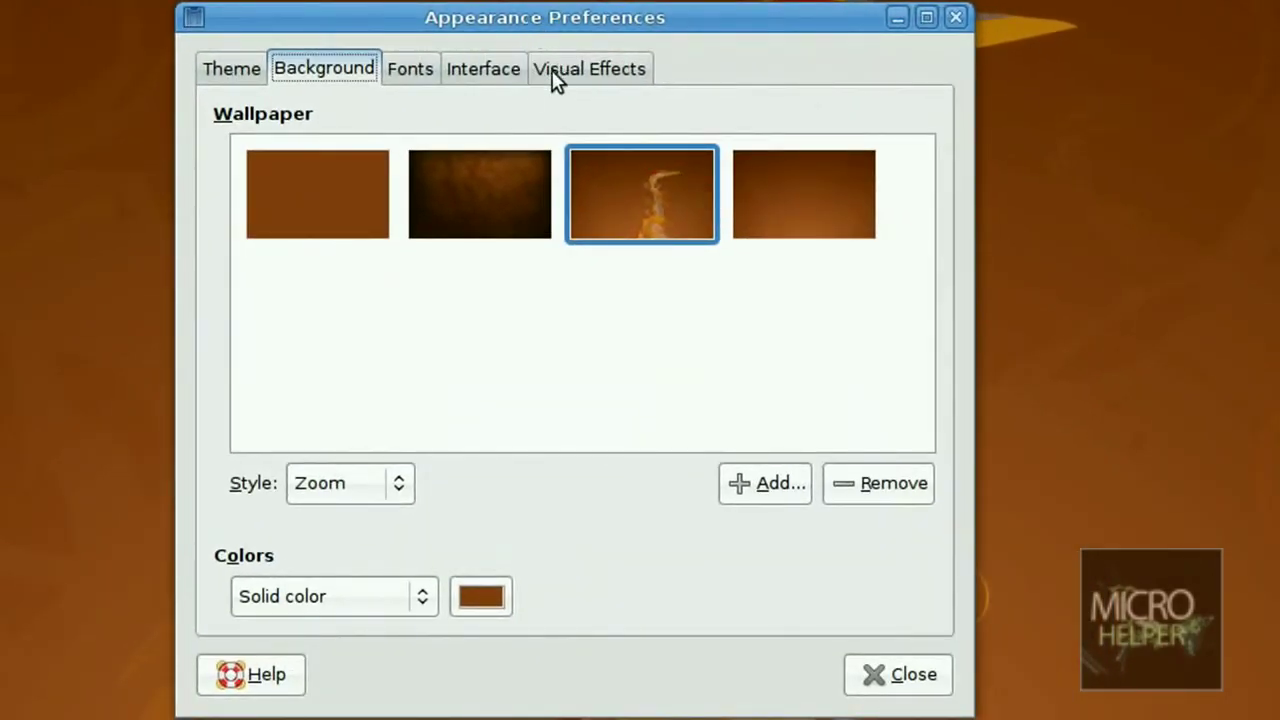
{"action": "left_click", "coordinate": [238, 70]}
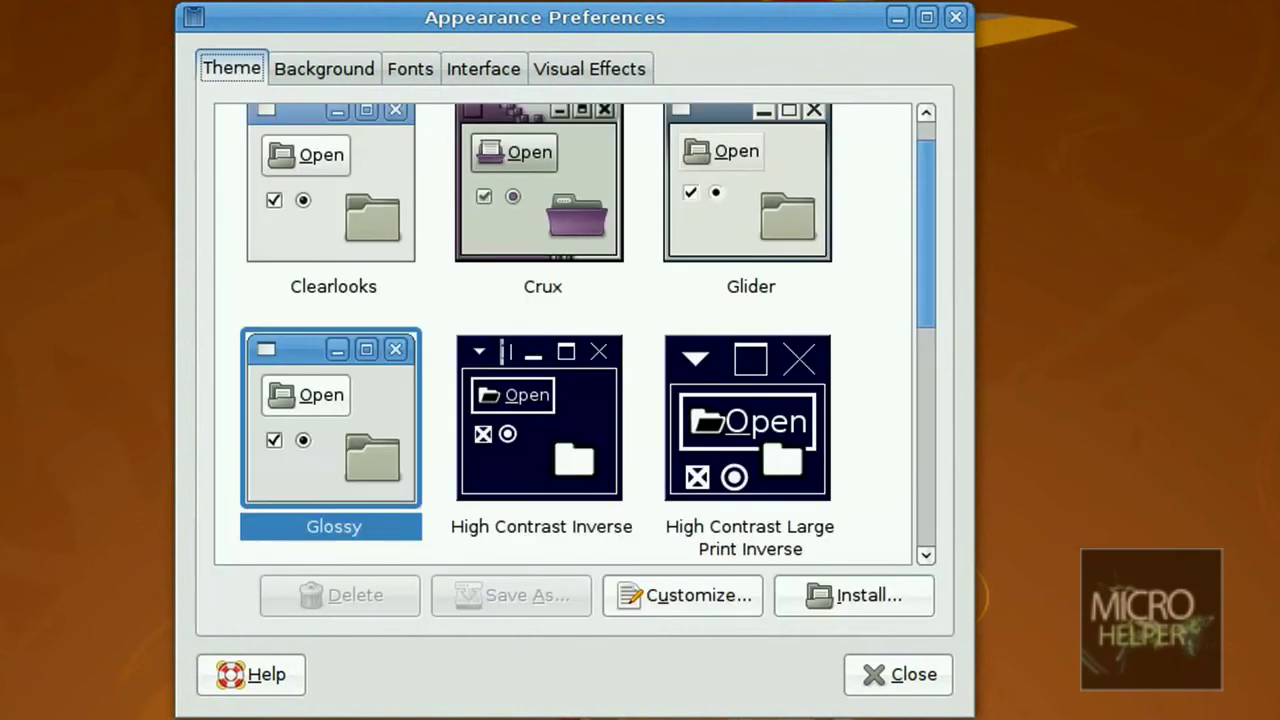
{"action": "left_click_drag", "start_coordinate": [924, 285], "coordinate": [901, 430]}
{"action": "left_click", "coordinate": [372, 250]}
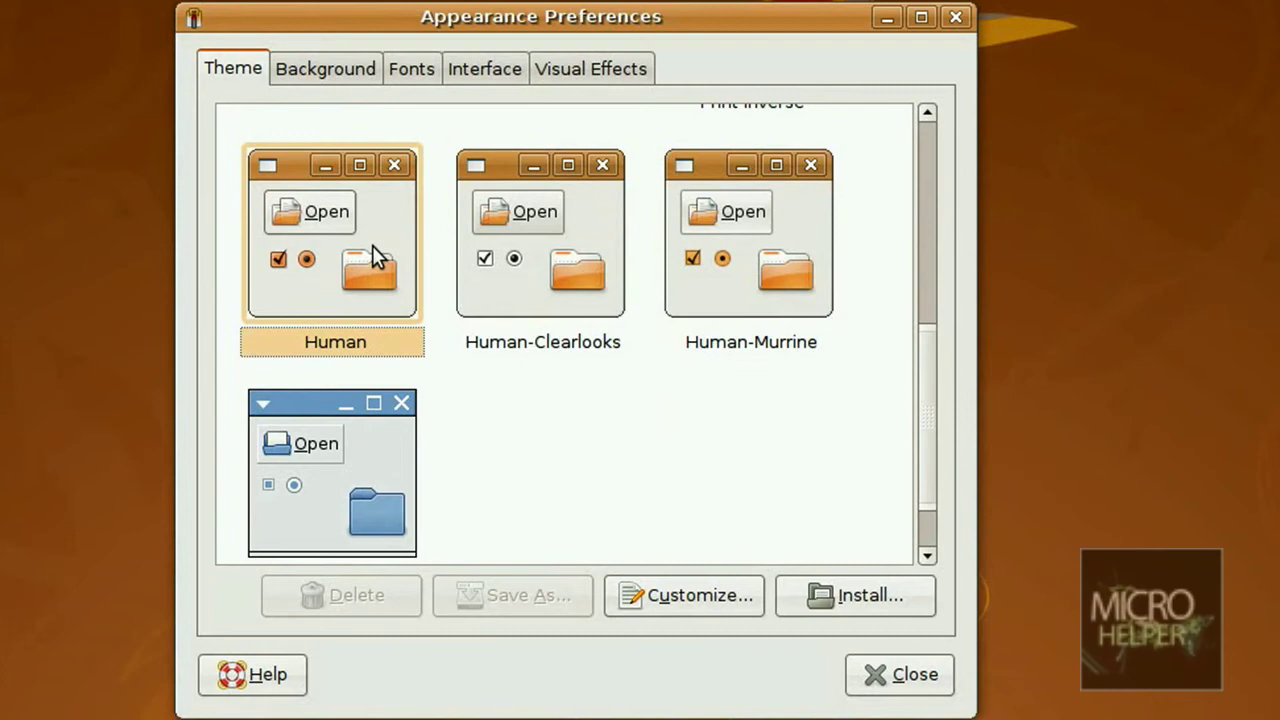
{"action": "left_click_drag", "start_coordinate": [931, 368], "coordinate": [940, 168]}
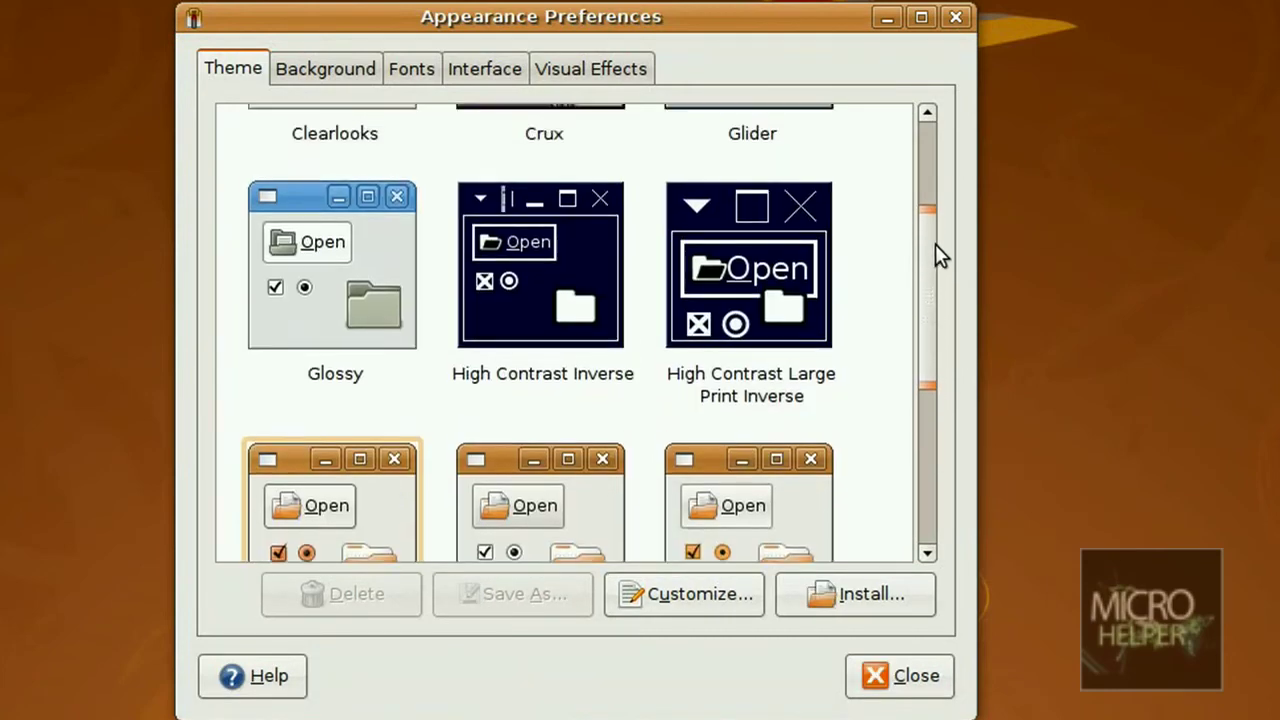
{"action": "left_click", "coordinate": [286, 377]}
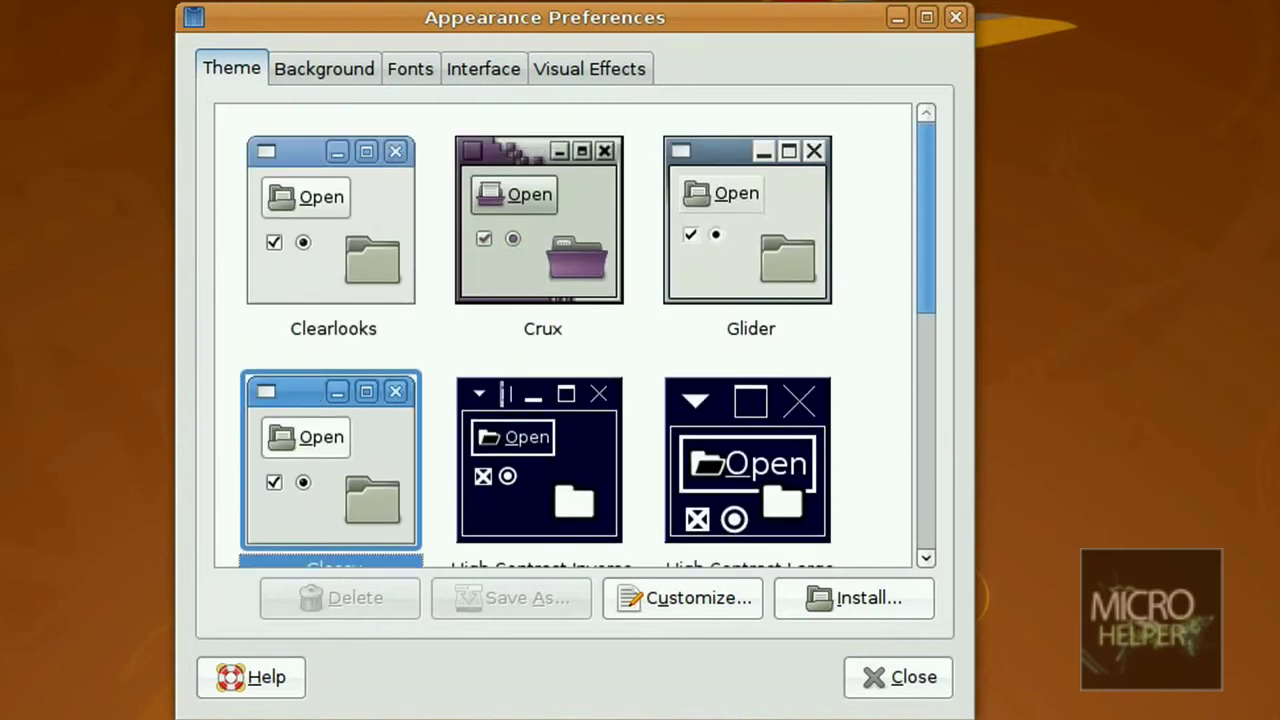
{"action": "left_click", "coordinate": [598, 69]}
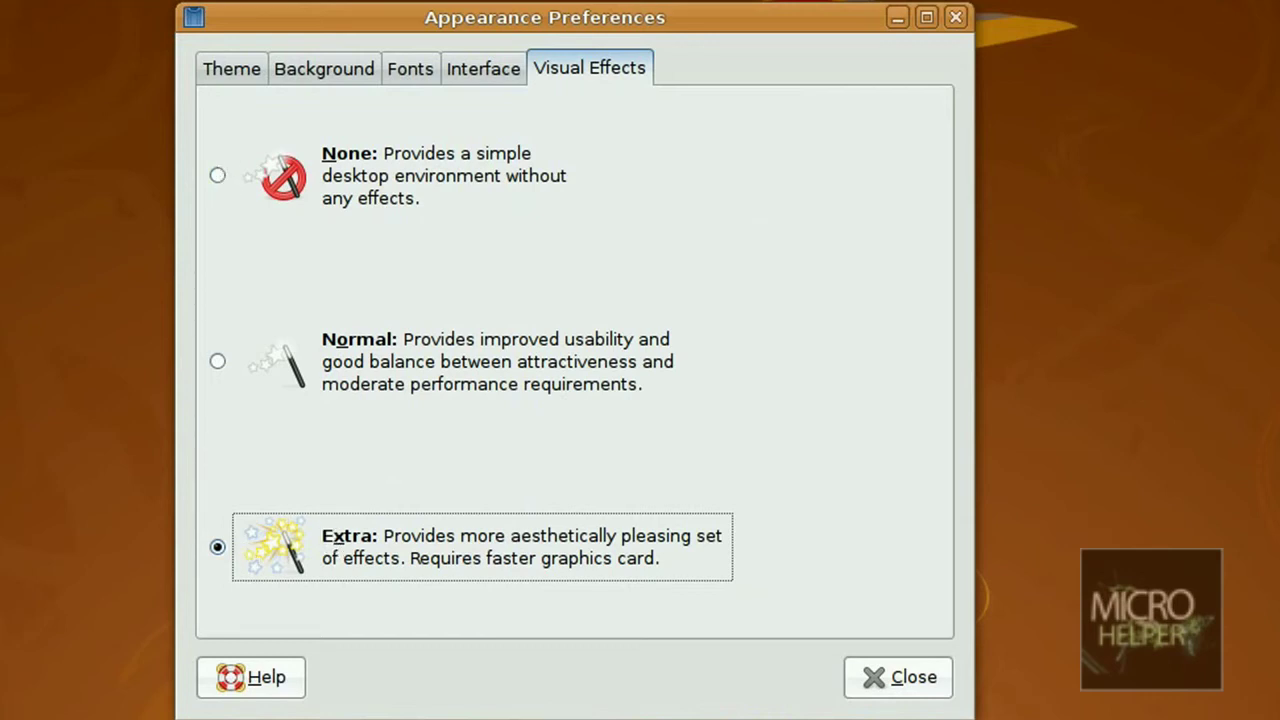
Drag the Appearance window to see the wobble, then minimize and restore it
{"action": "left_click_drag", "start_coordinate": [500, 5], "coordinate": [537, 0]}
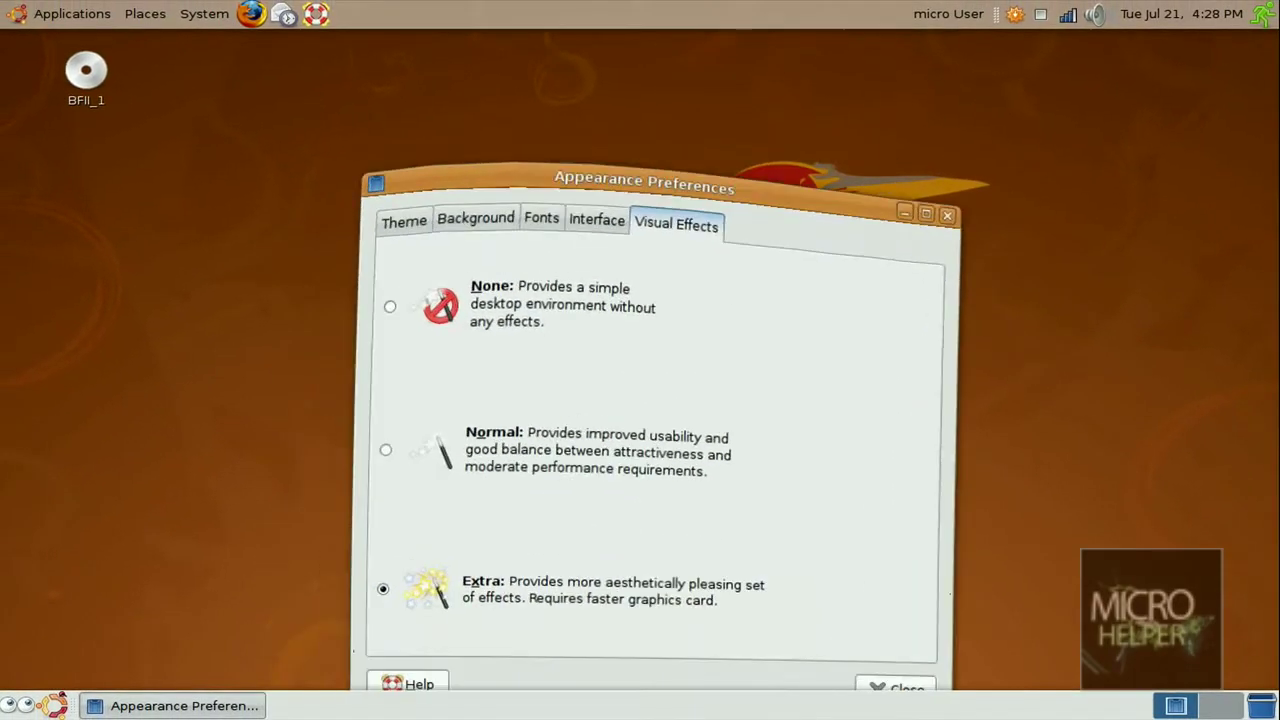
{"action": "mouse_move", "coordinate": [440, 80]}
{"action": "left_mouse_down"}
{"action": "mouse_move", "coordinate": [422, 121]}
{"action": "mouse_move", "coordinate": [320, 206]}
{"action": "left_mouse_up"}
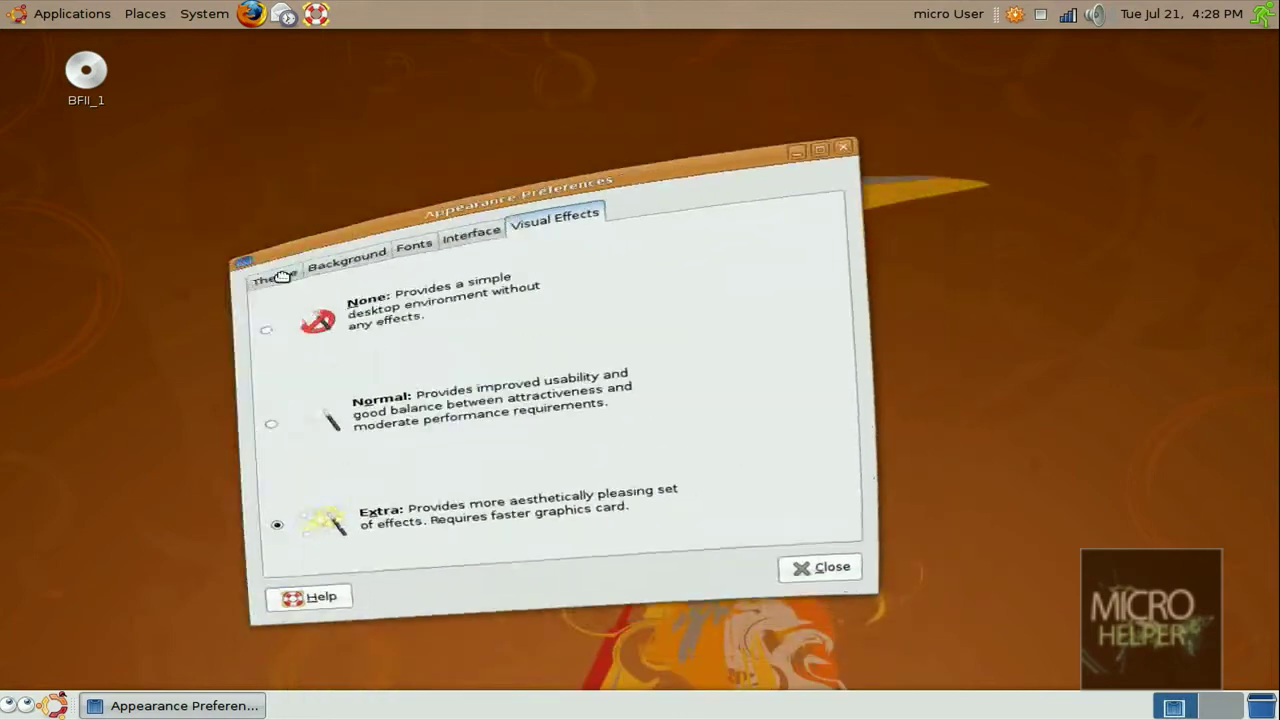
{"action": "left_click_drag", "start_coordinate": [320, 206], "coordinate": [399, 127]}
{"action": "left_click", "coordinate": [193, 710]}
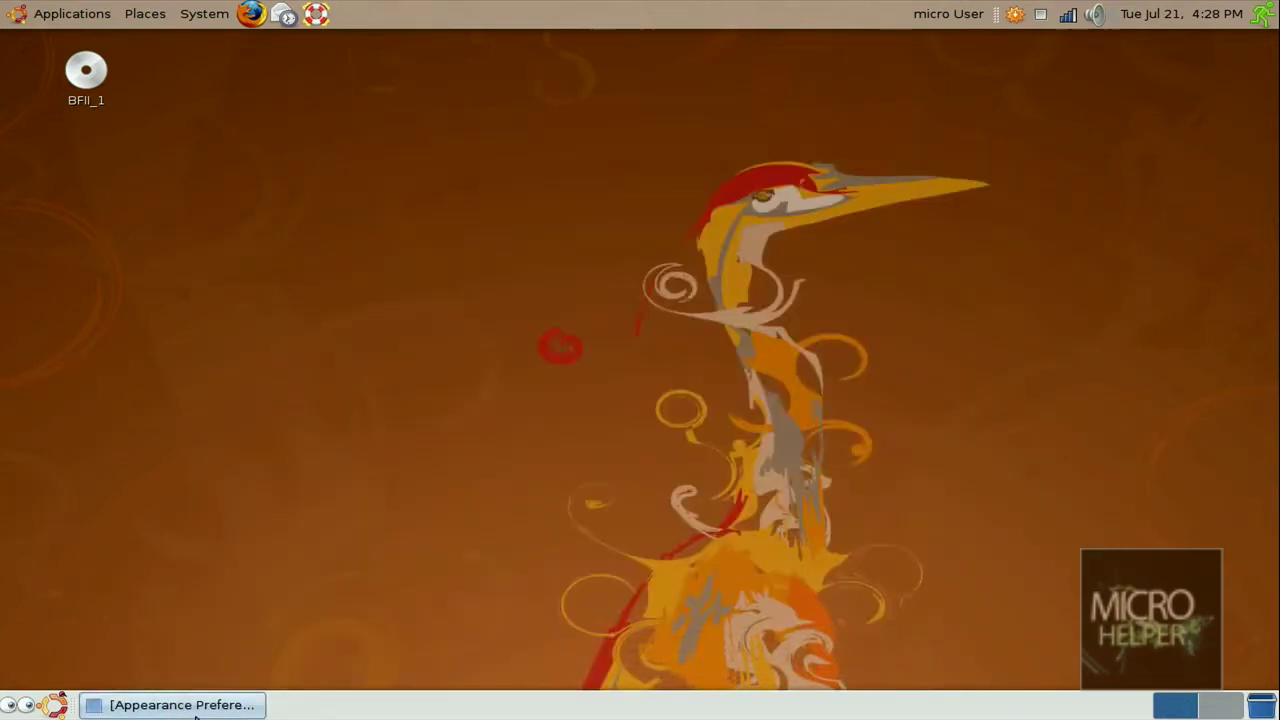
{"action": "left_click", "coordinate": [195, 710]}
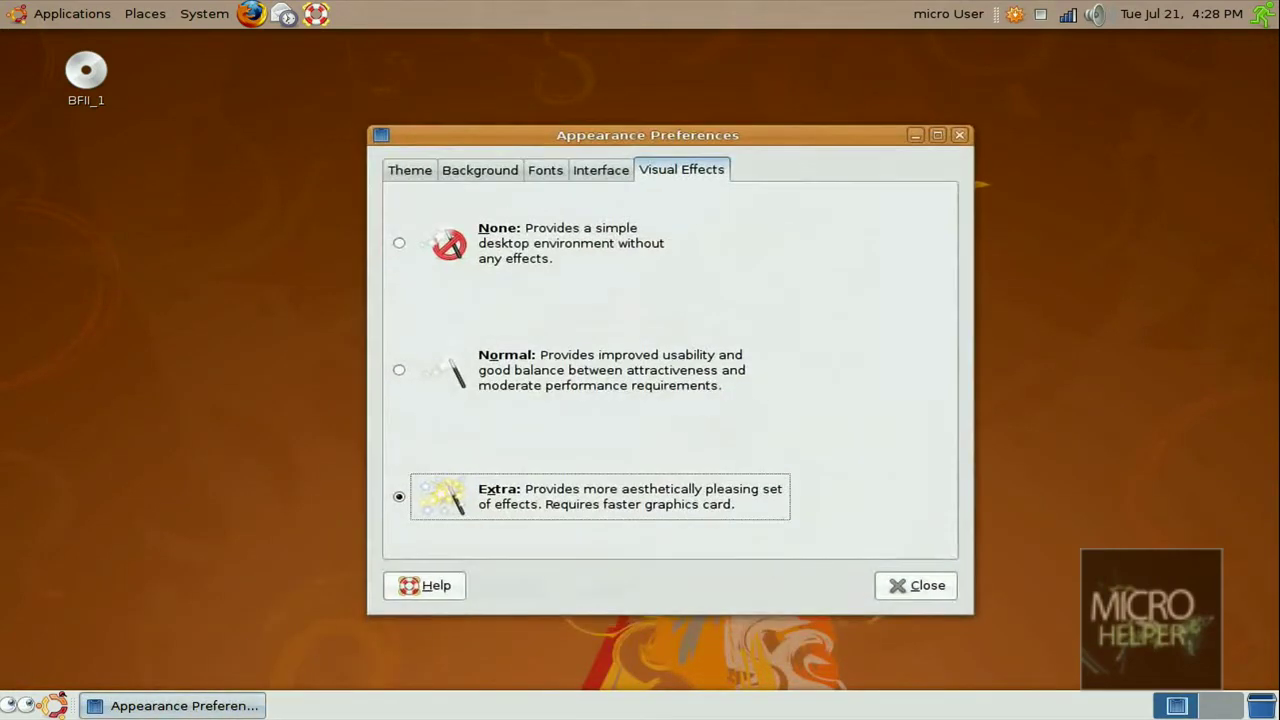
Maximize and restore the window, rotate the cube to workspace 2 and back, then close Appearance Preferences
{"action": "left_click", "coordinate": [944, 136]}
{"action": "left_click", "coordinate": [1265, 45]}
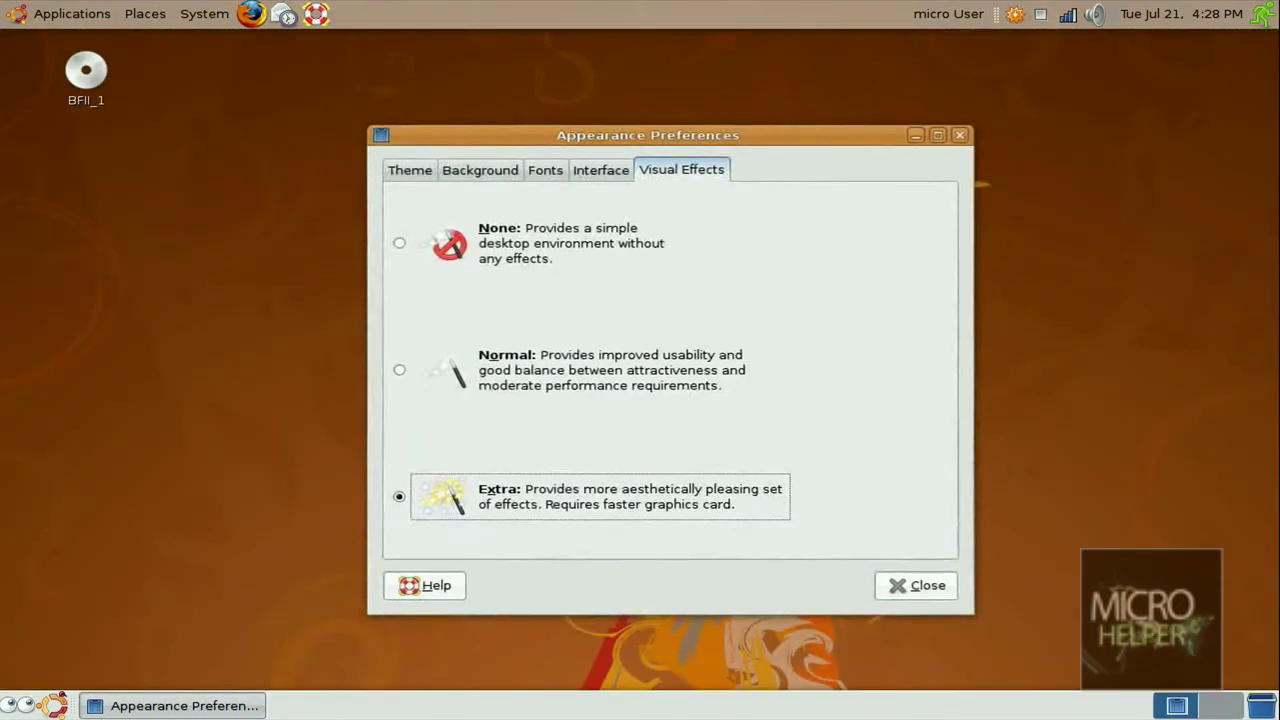
{"action": "left_click", "coordinate": [1220, 705]}
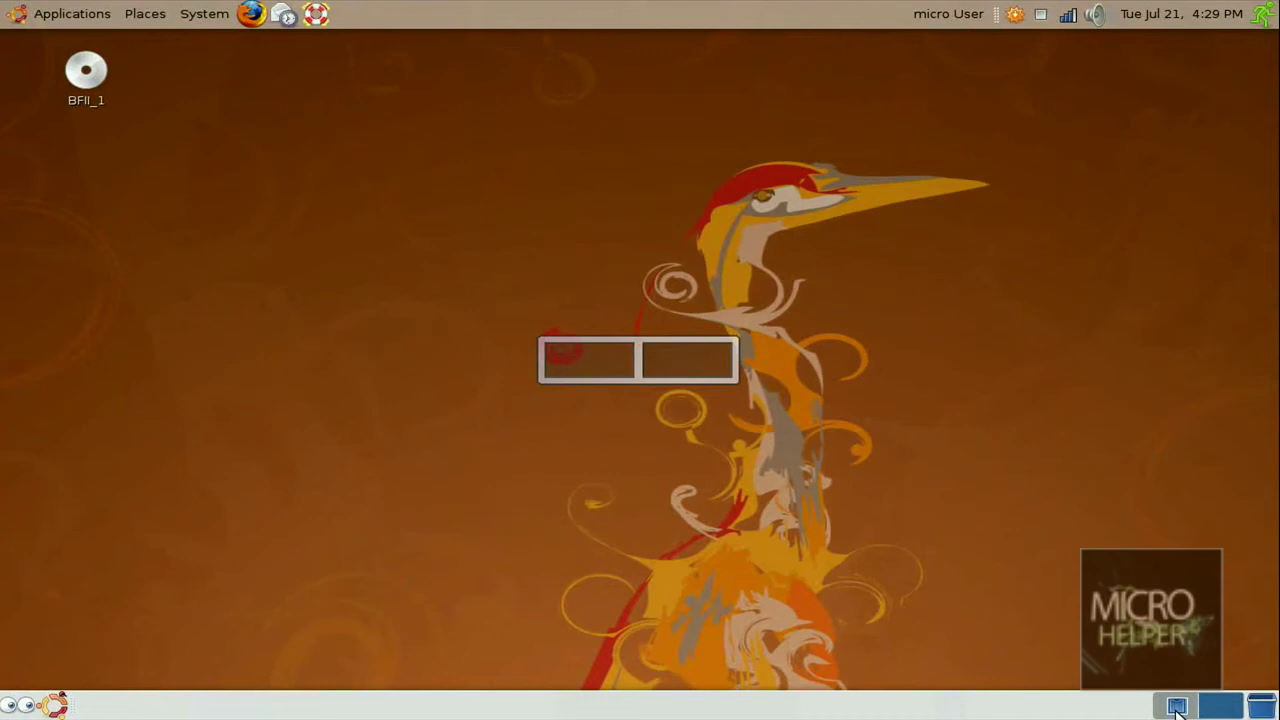
{"action": "left_click", "coordinate": [1176, 705]}
{"action": "left_click", "coordinate": [338, 262]}
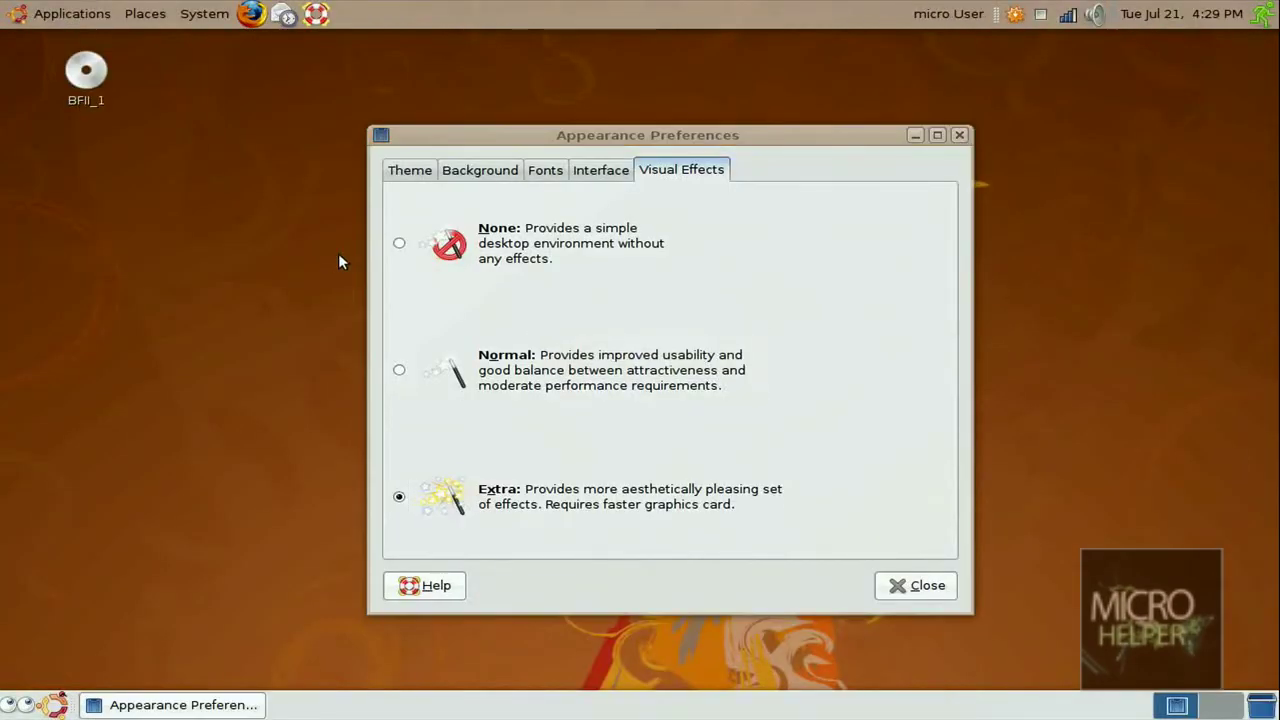
{"action": "left_click", "coordinate": [959, 136]}
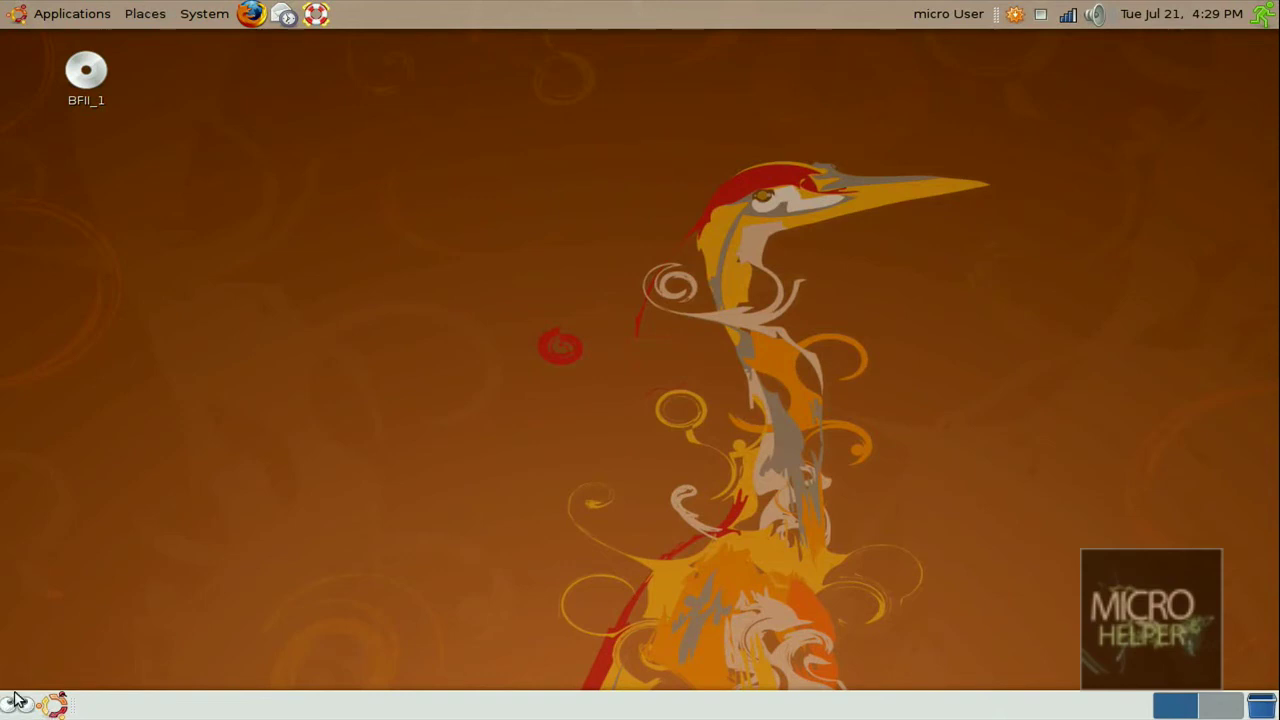
Open Keyboard Shortcuts and try giving Run a terminal Ctrl+Alt+Delete, which triggers a Log out conflict
{"action": "right_click", "coordinate": [383, 17]}
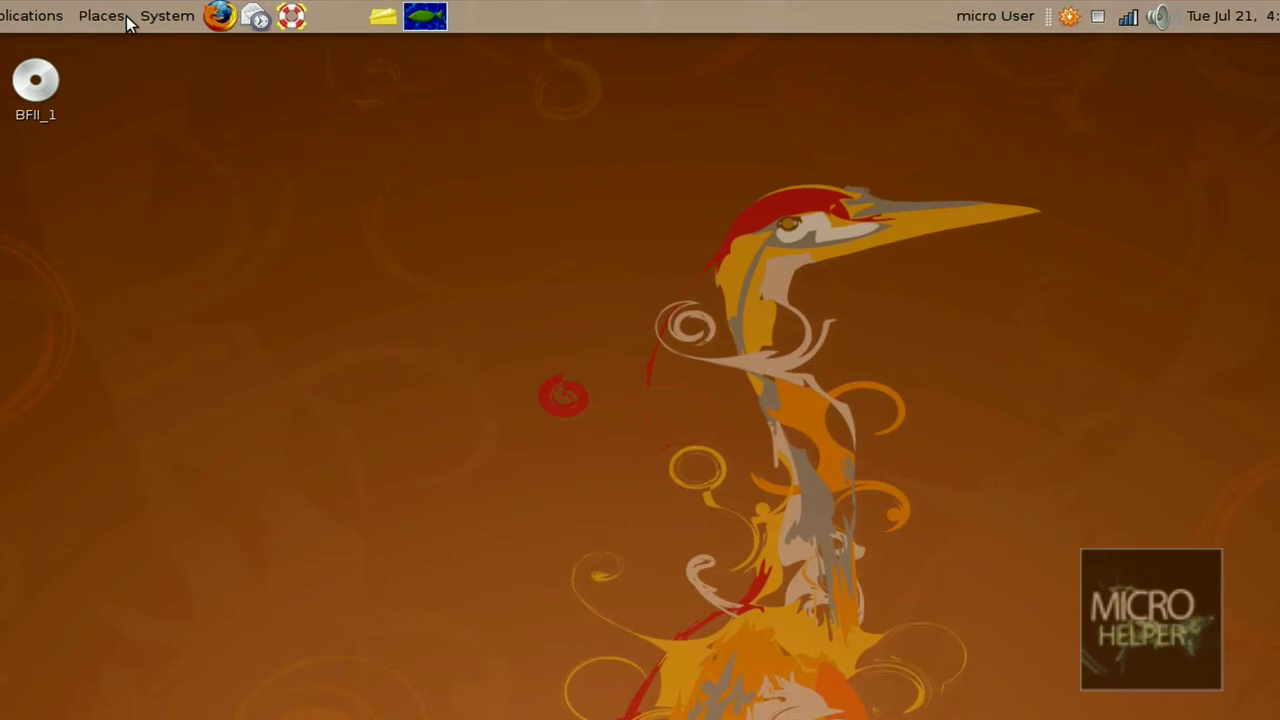
{"action": "left_click", "coordinate": [190, 14]}
{"action": "mouse_move", "coordinate": [122, 66]}
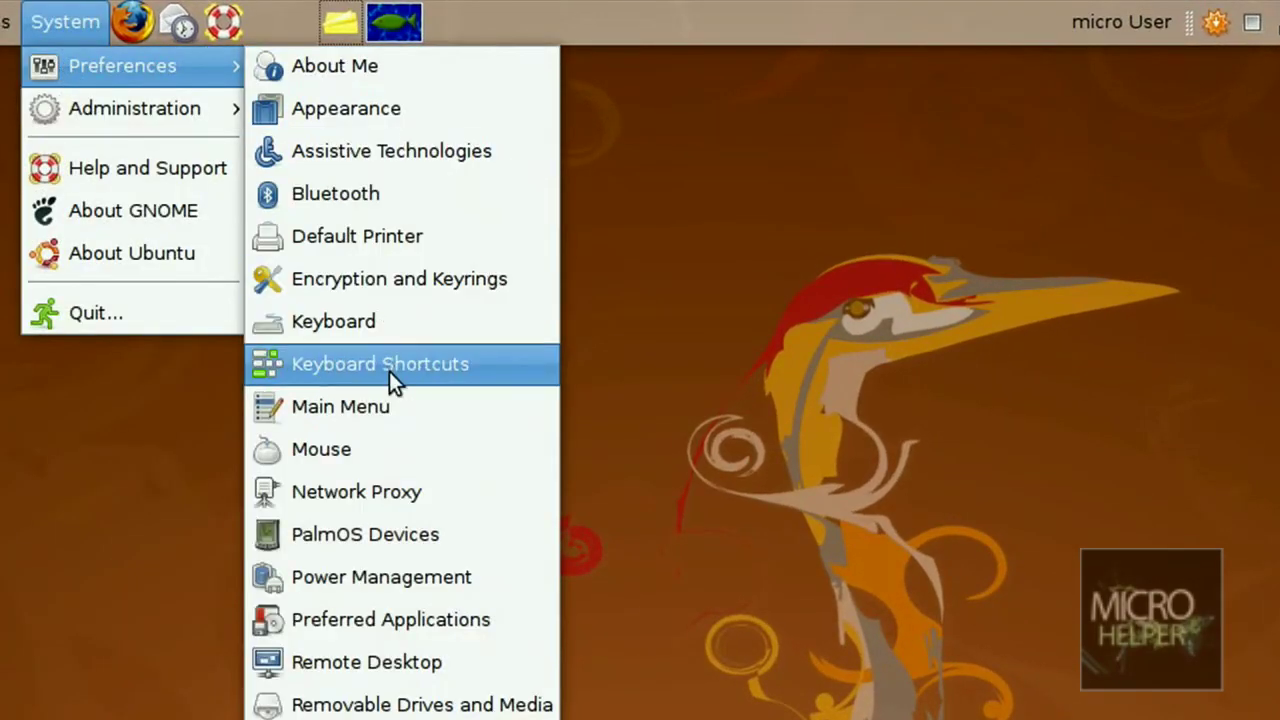
{"action": "left_click", "coordinate": [385, 370]}
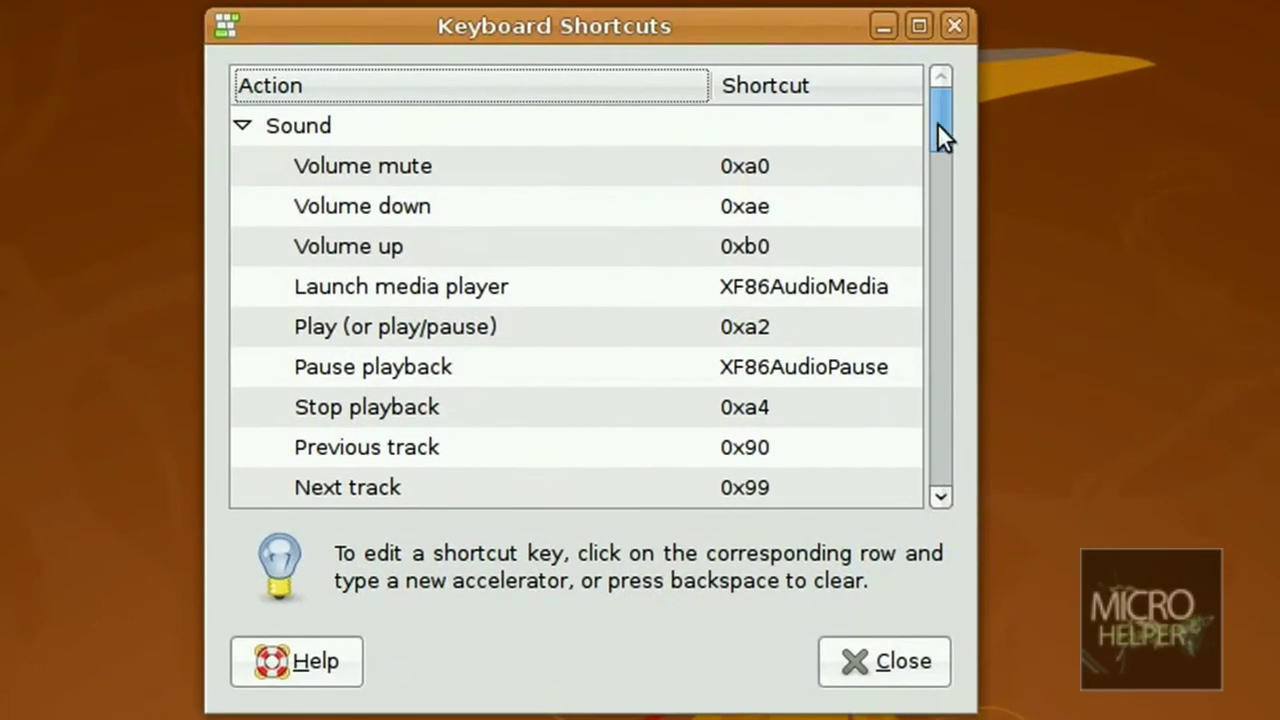
{"action": "left_click_drag", "start_coordinate": [940, 132], "coordinate": [947, 252]}
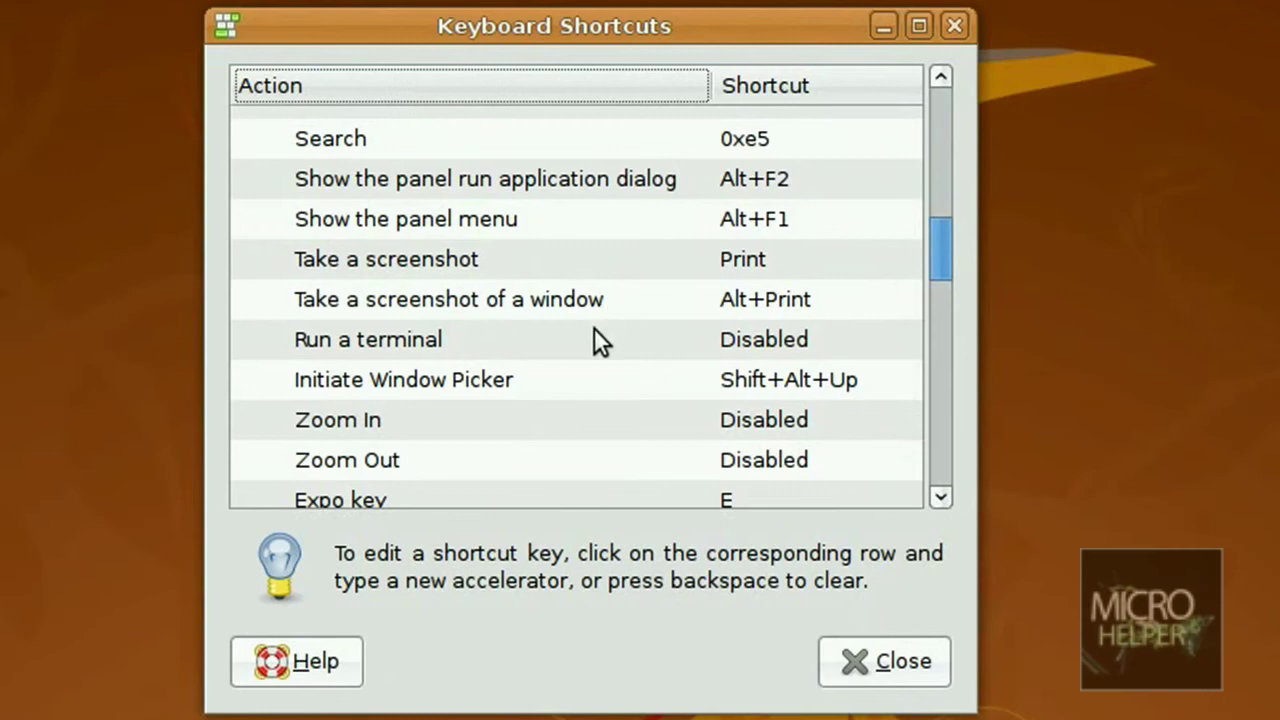
{"action": "left_click", "coordinate": [729, 339]}
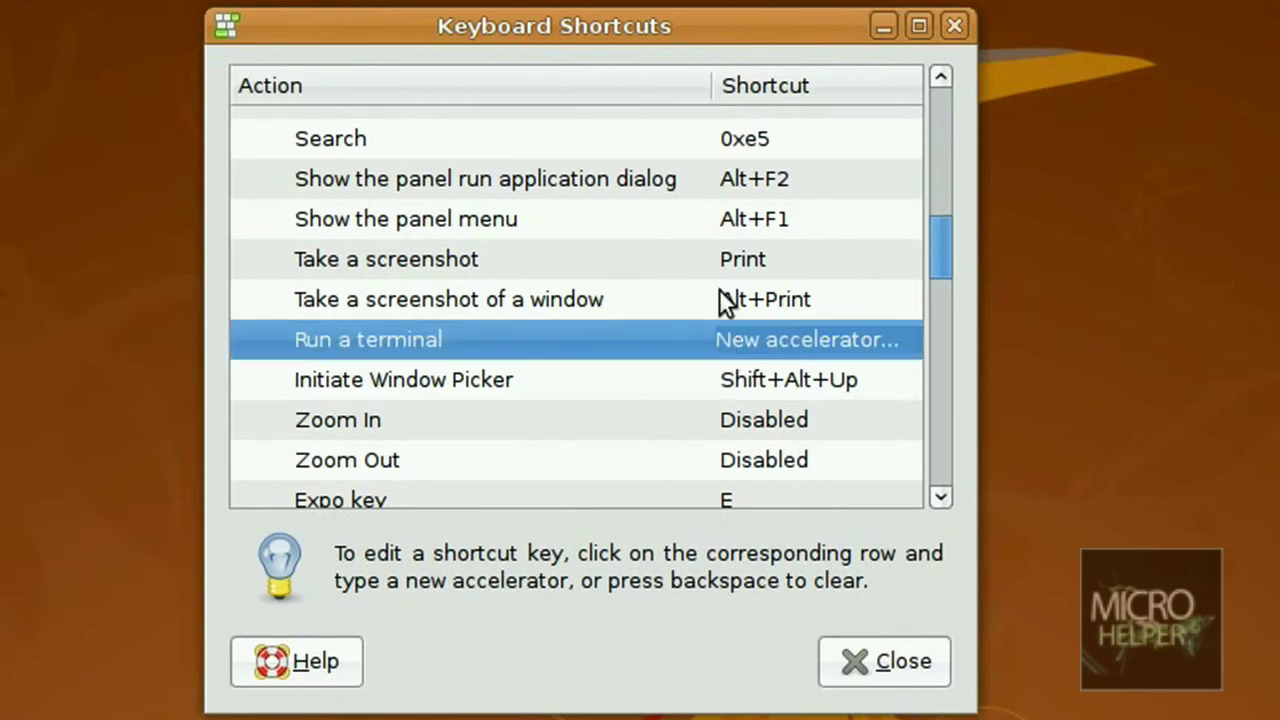
{"action": "key", "text": "ctrl+alt+Delete"}
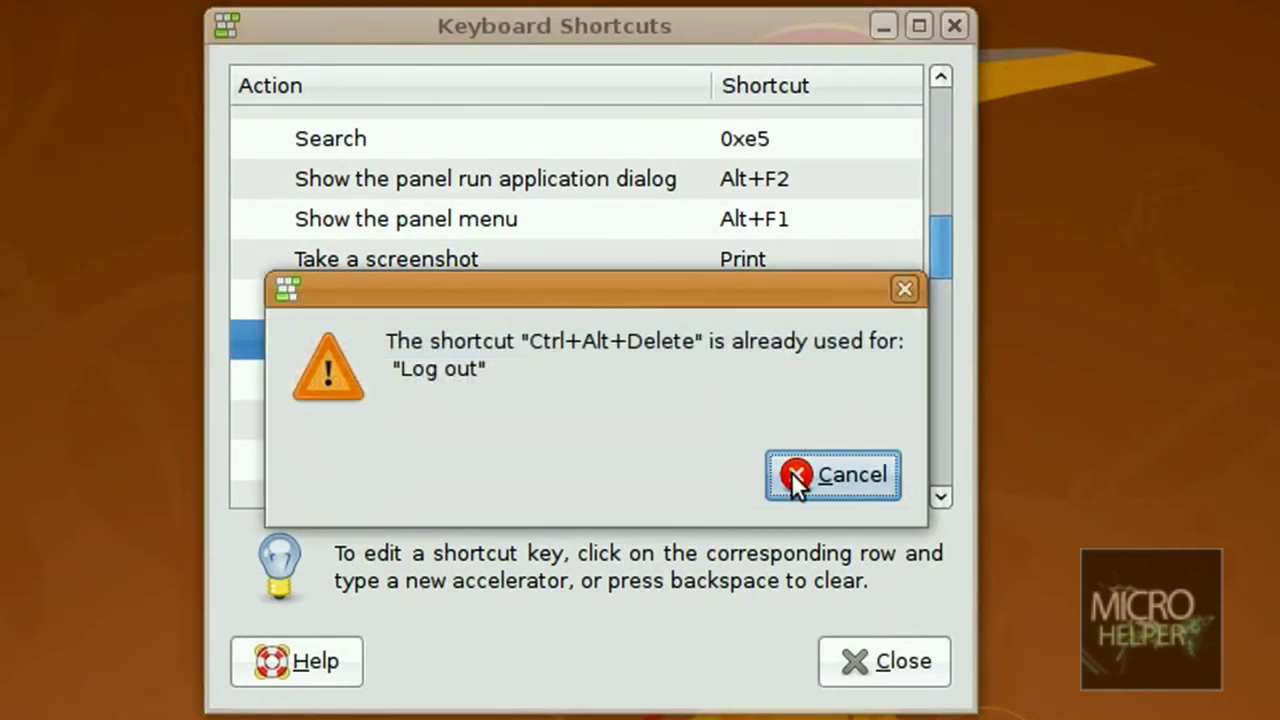
Cancel the conflict, clear Log out's shortcut, and assign Ctrl+Alt+Delete to Run a terminal
{"action": "left_click", "coordinate": [796, 474]}
{"action": "mouse_move", "coordinate": [941, 284]}
{"action": "left_mouse_down"}
{"action": "mouse_move", "coordinate": [944, 472]}
{"action": "mouse_move", "coordinate": [926, 199]}
{"action": "left_mouse_up"}
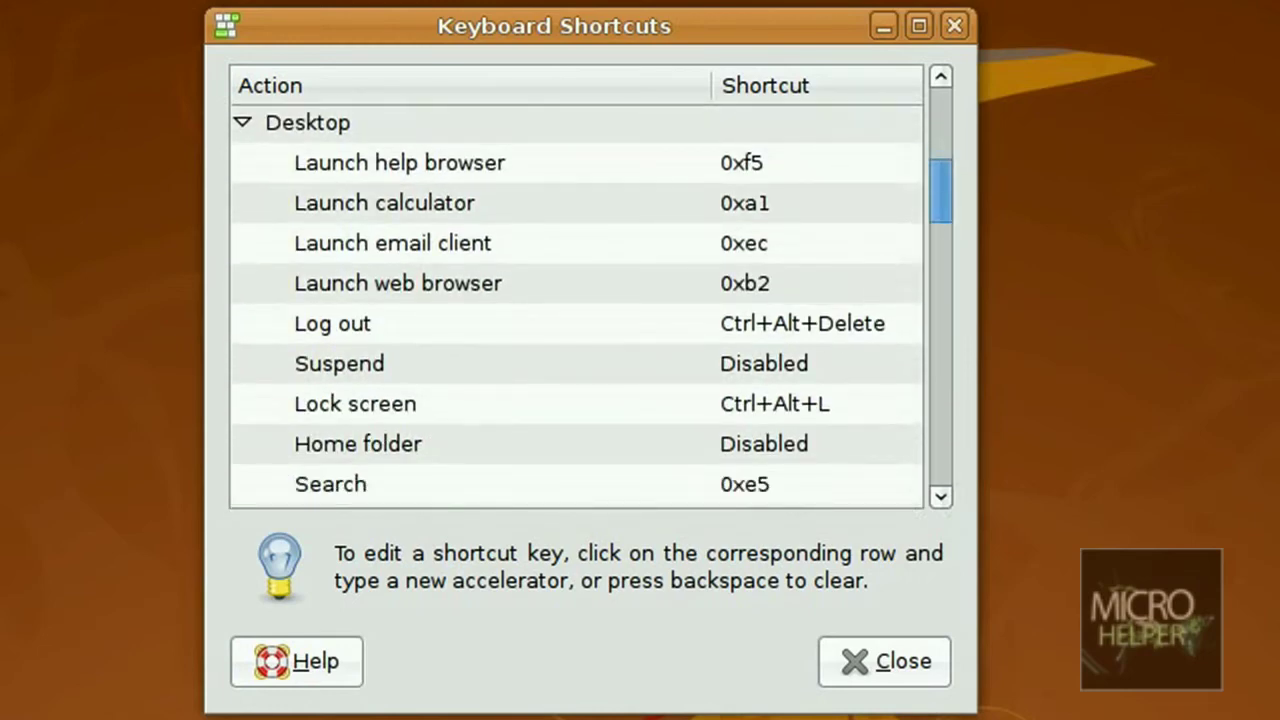
{"action": "left_click", "coordinate": [815, 330]}
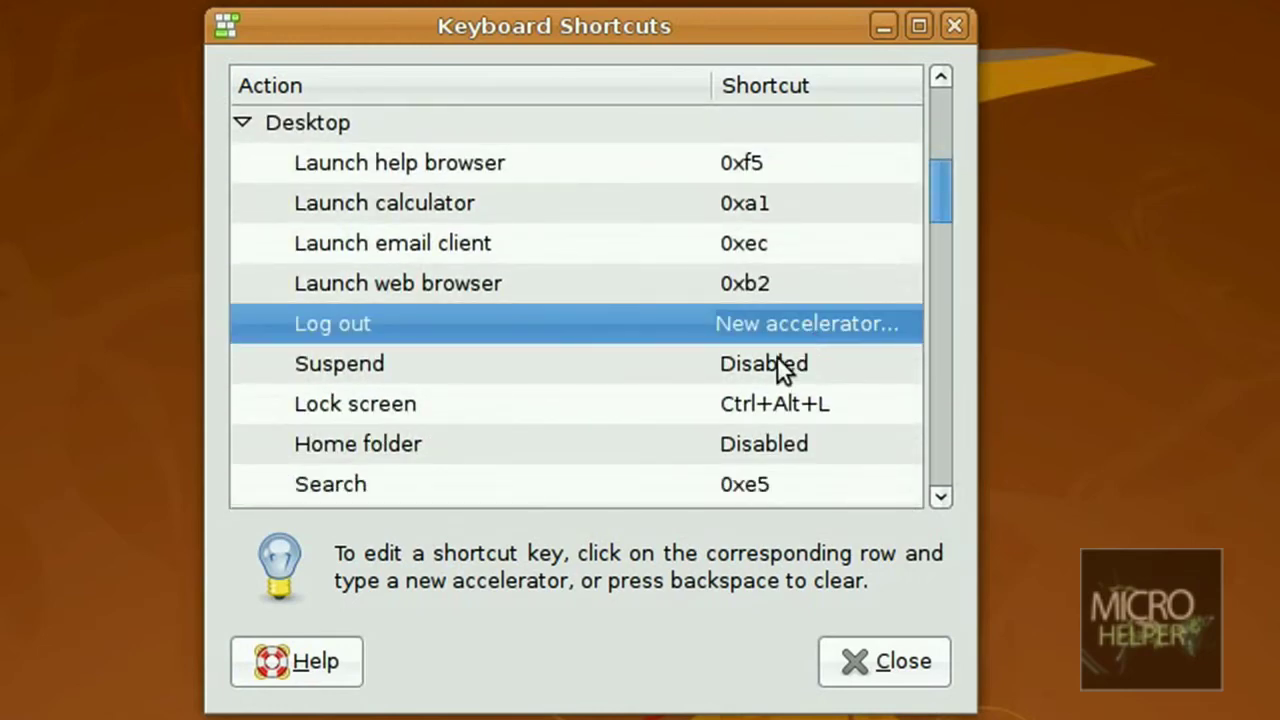
{"action": "key", "text": "BackSpace"}
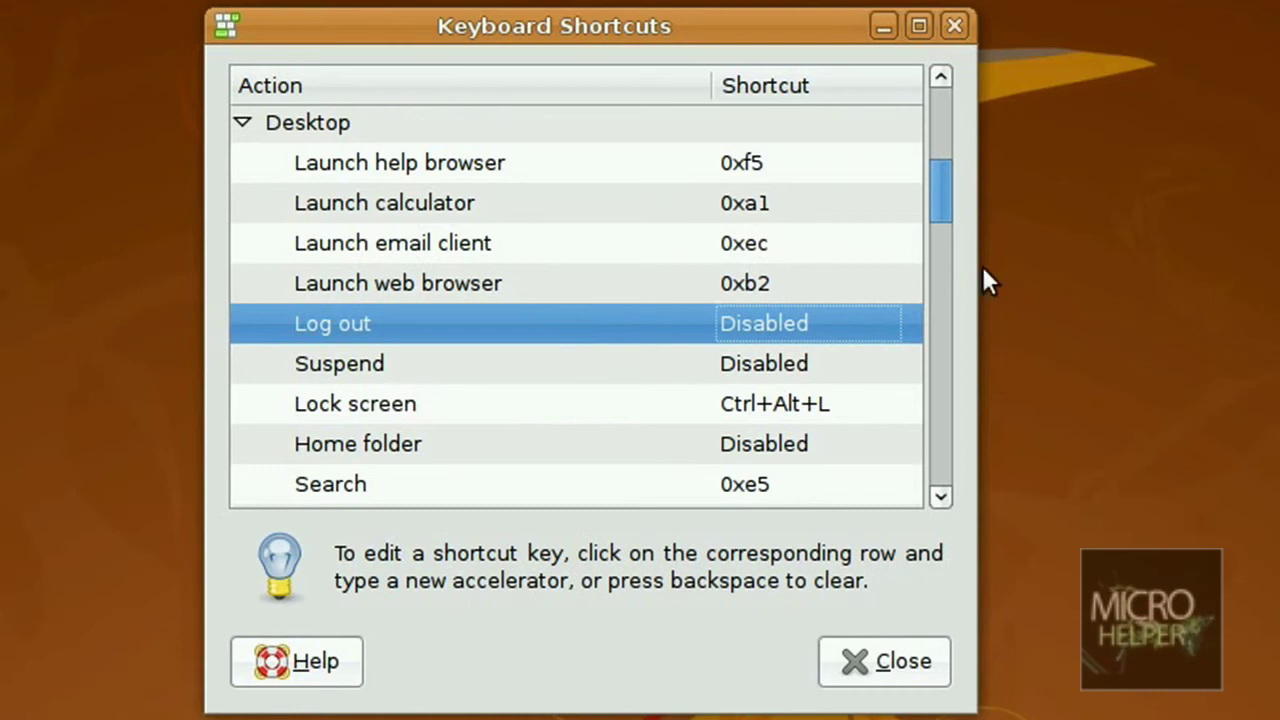
{"action": "left_click_drag", "start_coordinate": [936, 205], "coordinate": [944, 262]}
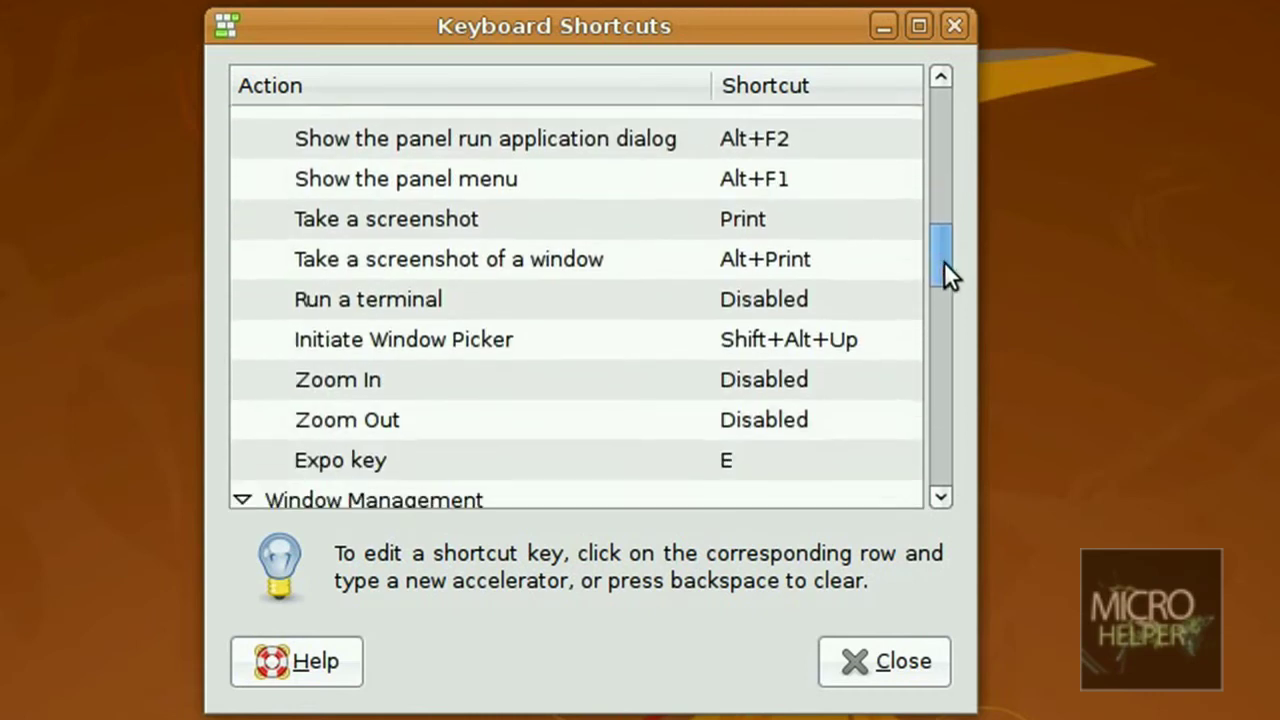
{"action": "left_click", "coordinate": [802, 295]}
{"action": "key", "text": "ctrl+alt+Delete"}
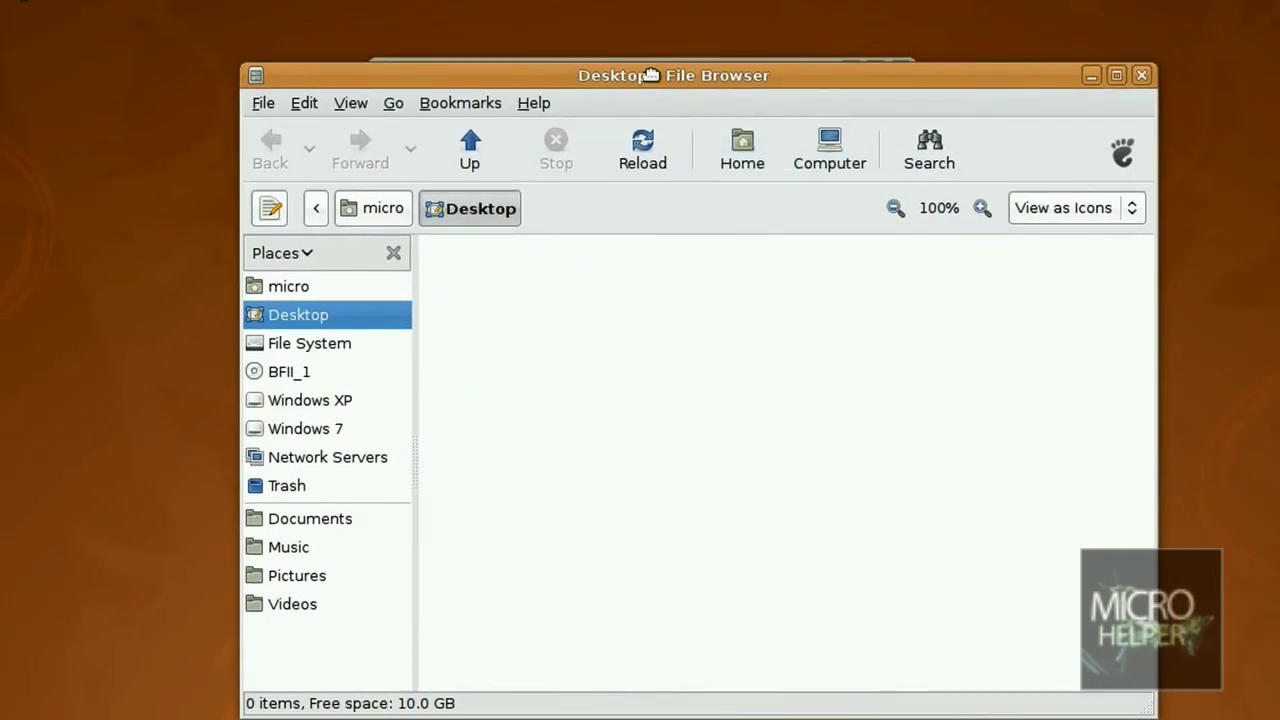
Move the file browser aside and set Zoom In to F12 and Zoom Out to F11
{"action": "left_click_drag", "start_coordinate": [651, 75], "coordinate": [1080, 348]}
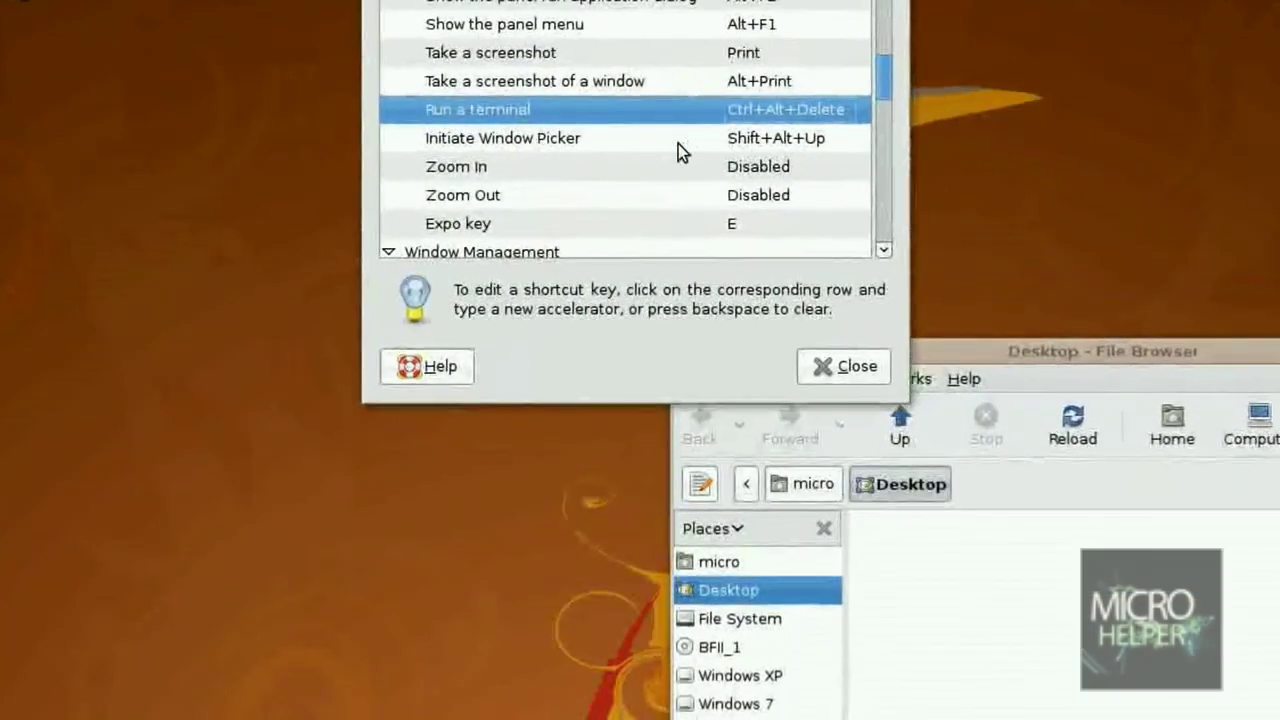
{"action": "left_click", "coordinate": [783, 167]}
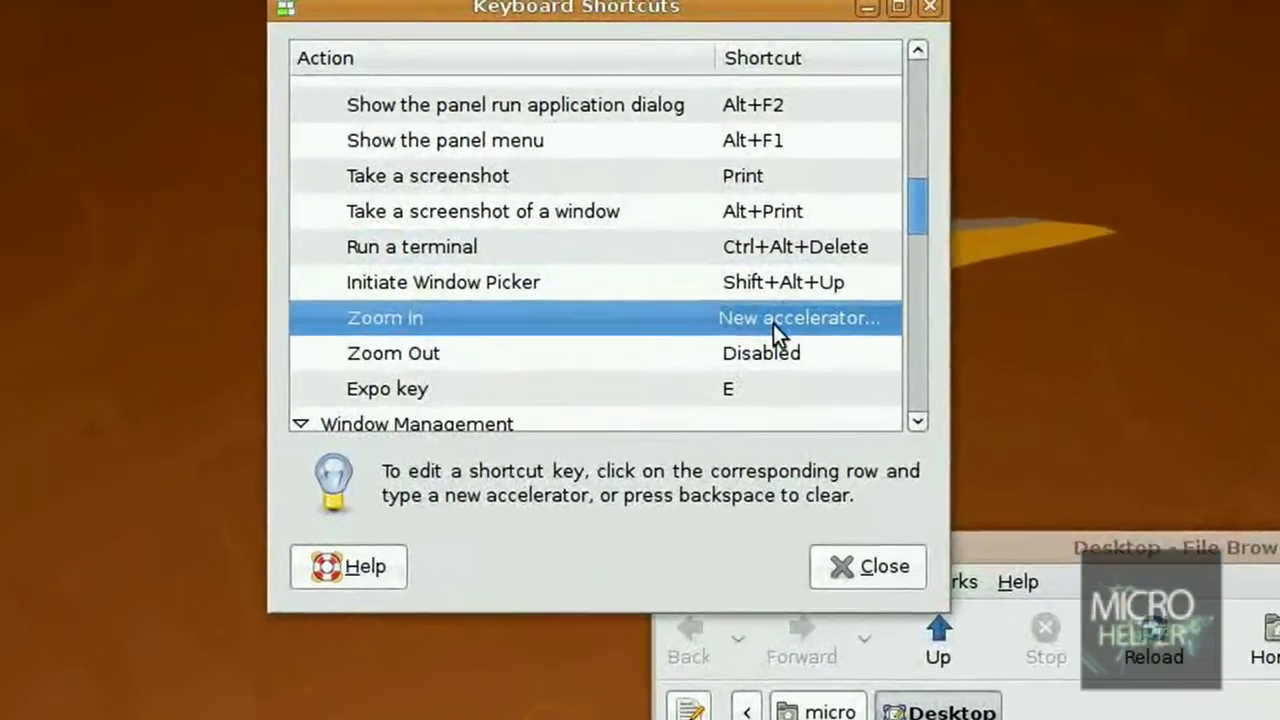
{"action": "key", "text": "F12"}
{"action": "left_click", "coordinate": [767, 197]}
{"action": "key", "text": "F11"}
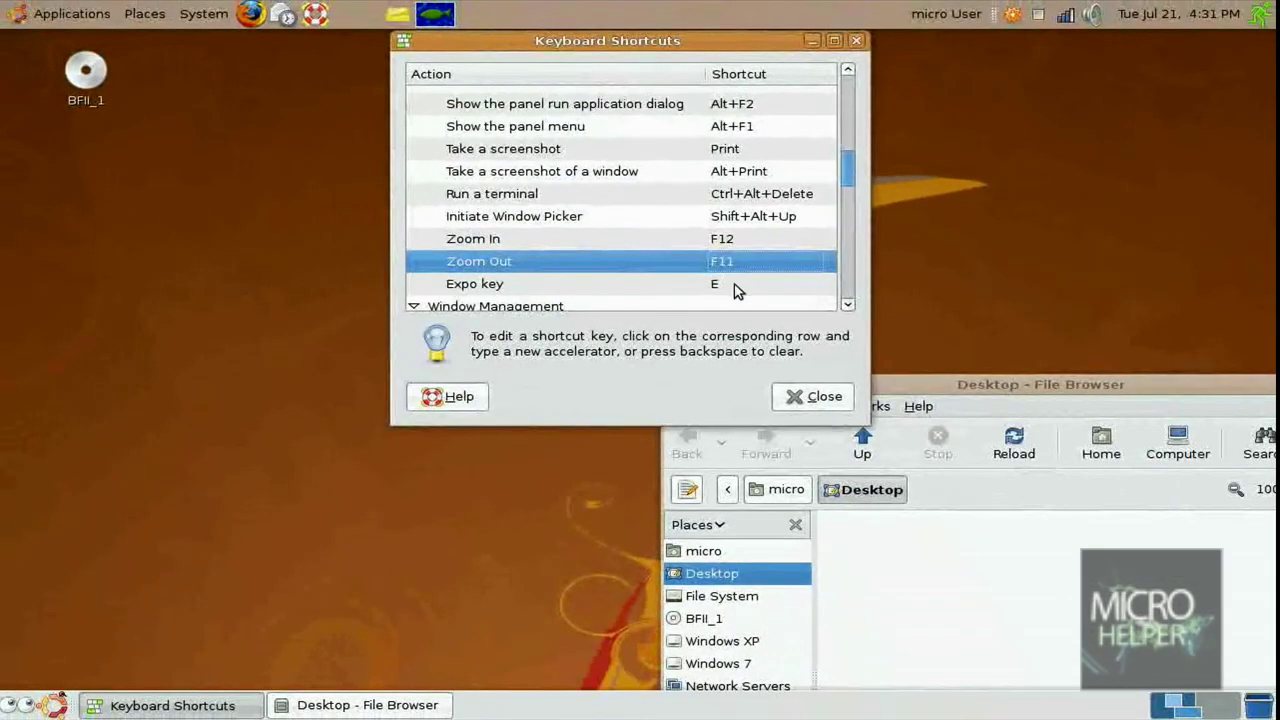
{"action": "type", "text": "e"}
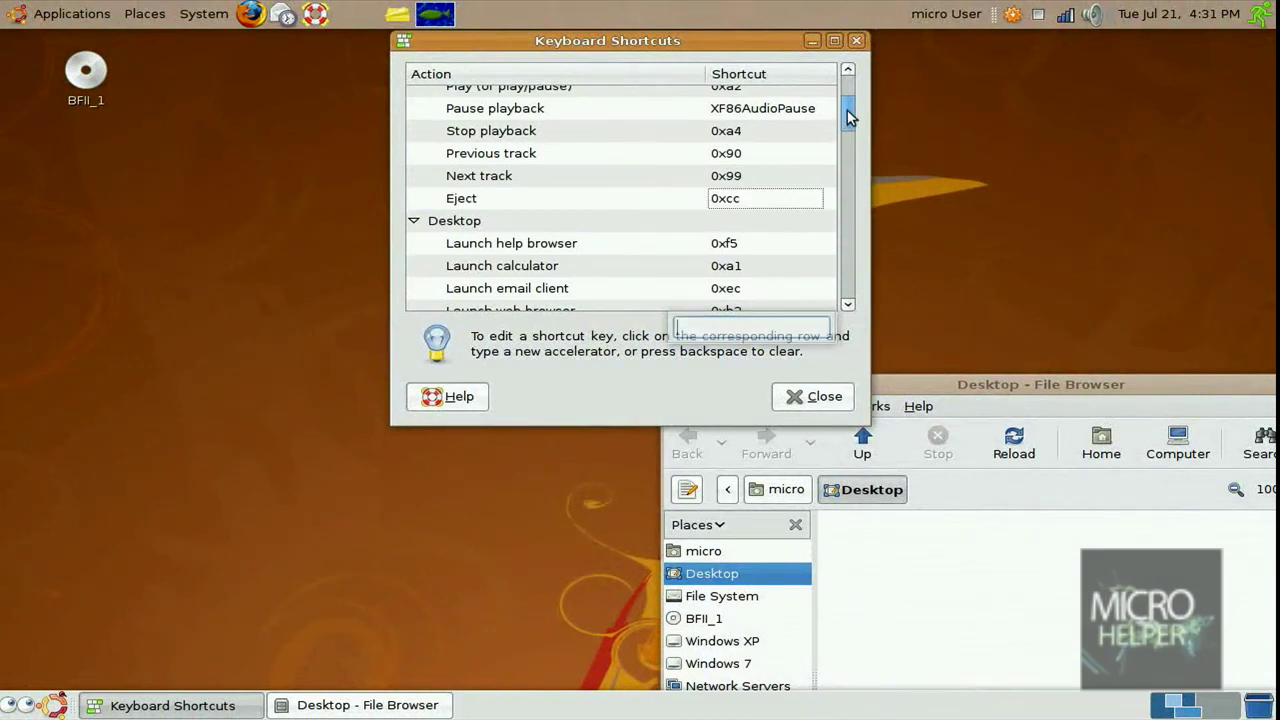
Change the Expo key shortcut from E to F1, then test opening and closing Expo
{"action": "scroll", "coordinate": [848, 105], "scroll_direction": "up", "scroll_amount": 3}
{"action": "left_click_drag", "start_coordinate": [850, 80], "coordinate": [855, 180]}
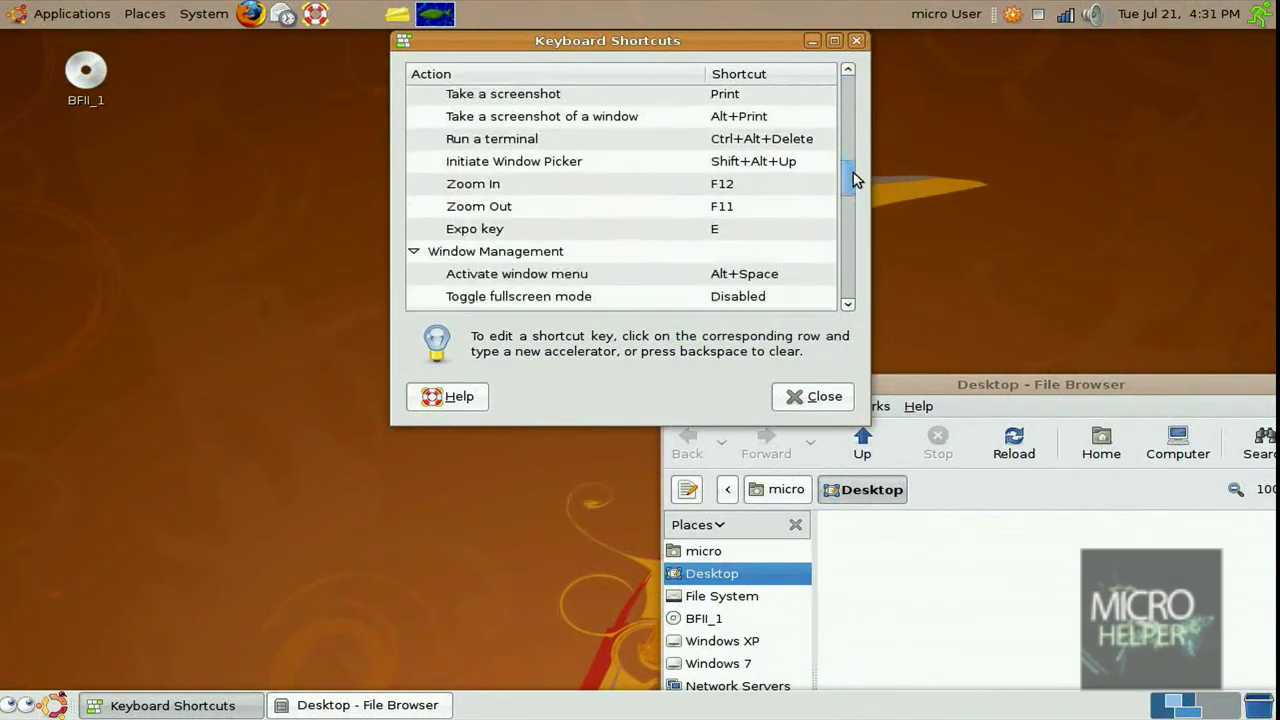
{"action": "left_click", "coordinate": [1031, 222]}
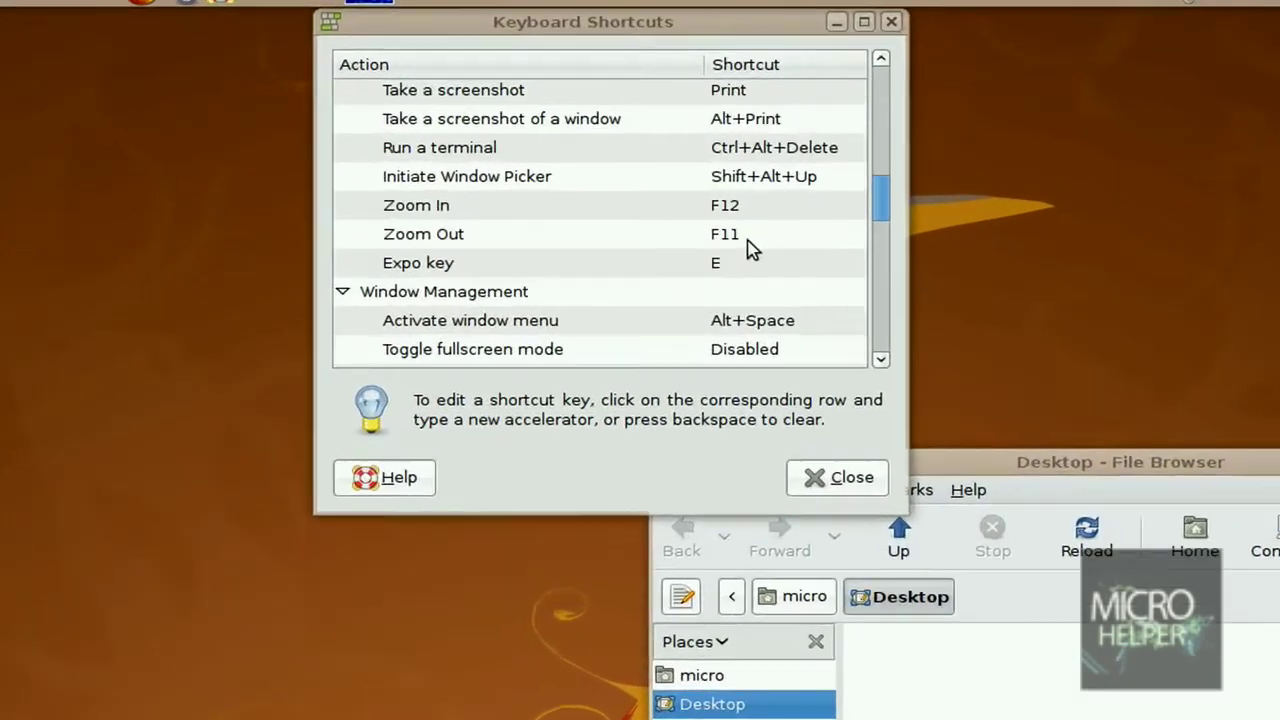
{"action": "left_click", "coordinate": [780, 229]}
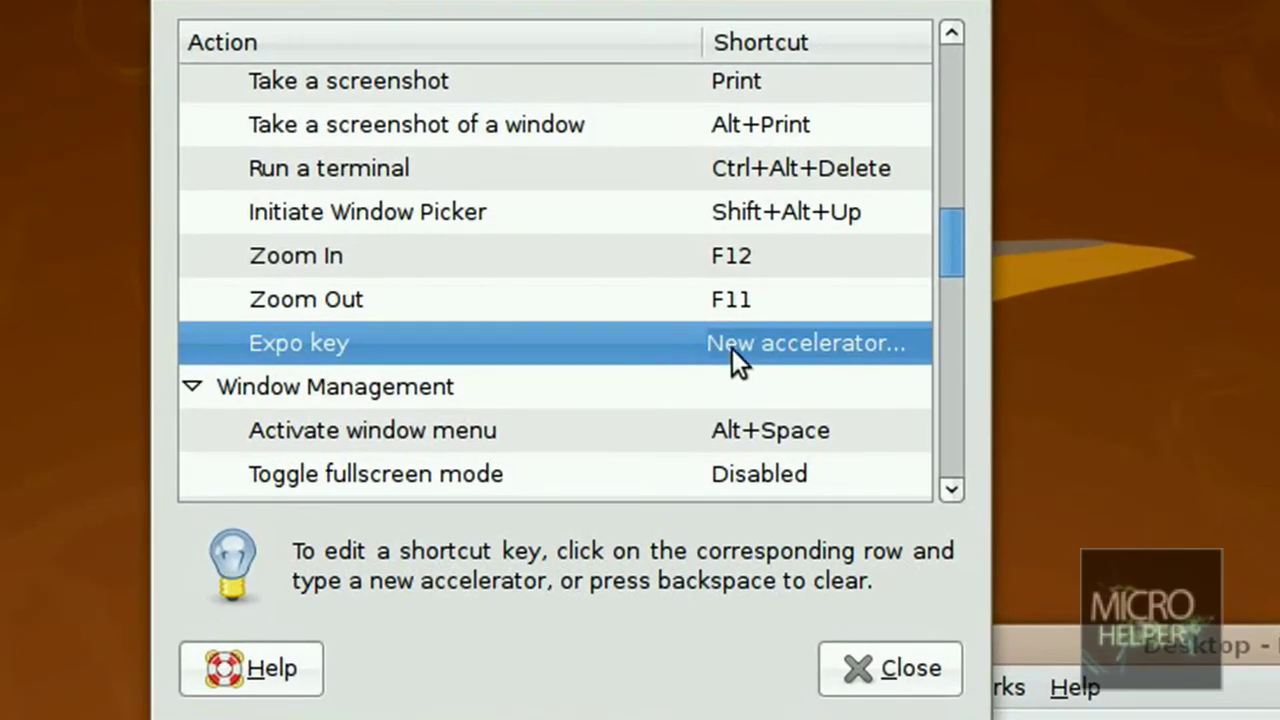
{"action": "key", "text": "F1"}
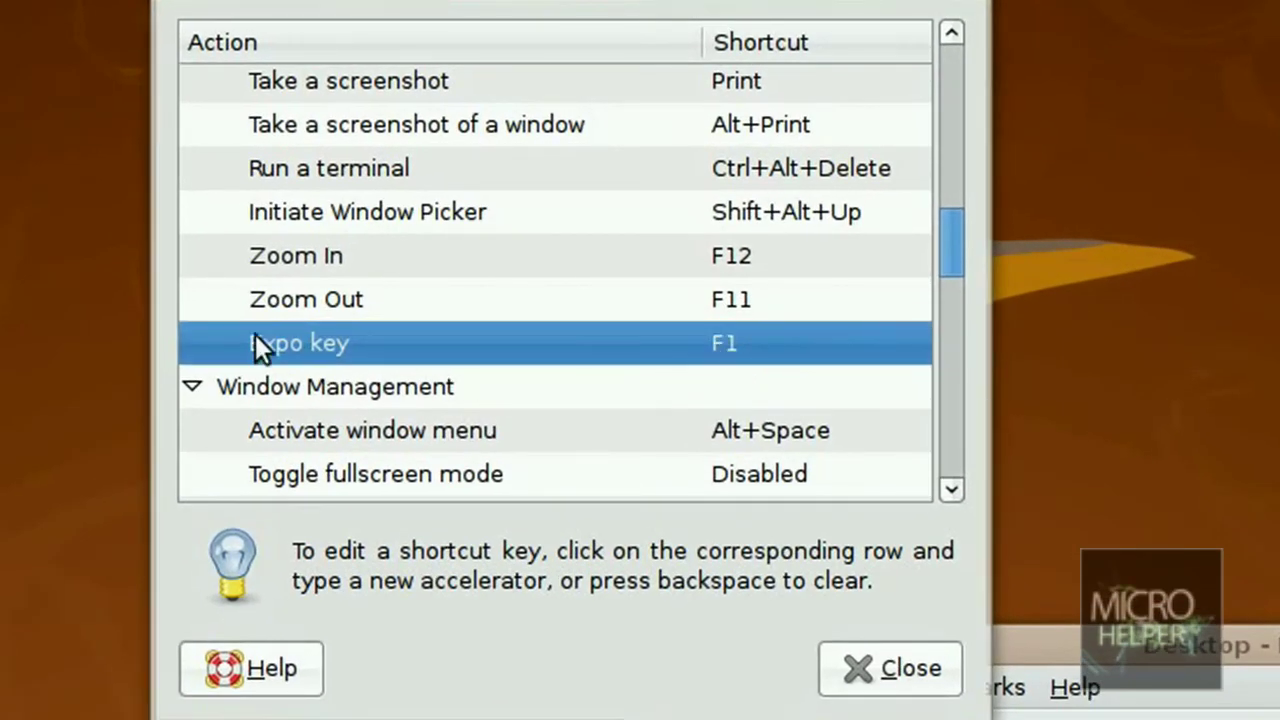
{"action": "key", "text": "F1"}
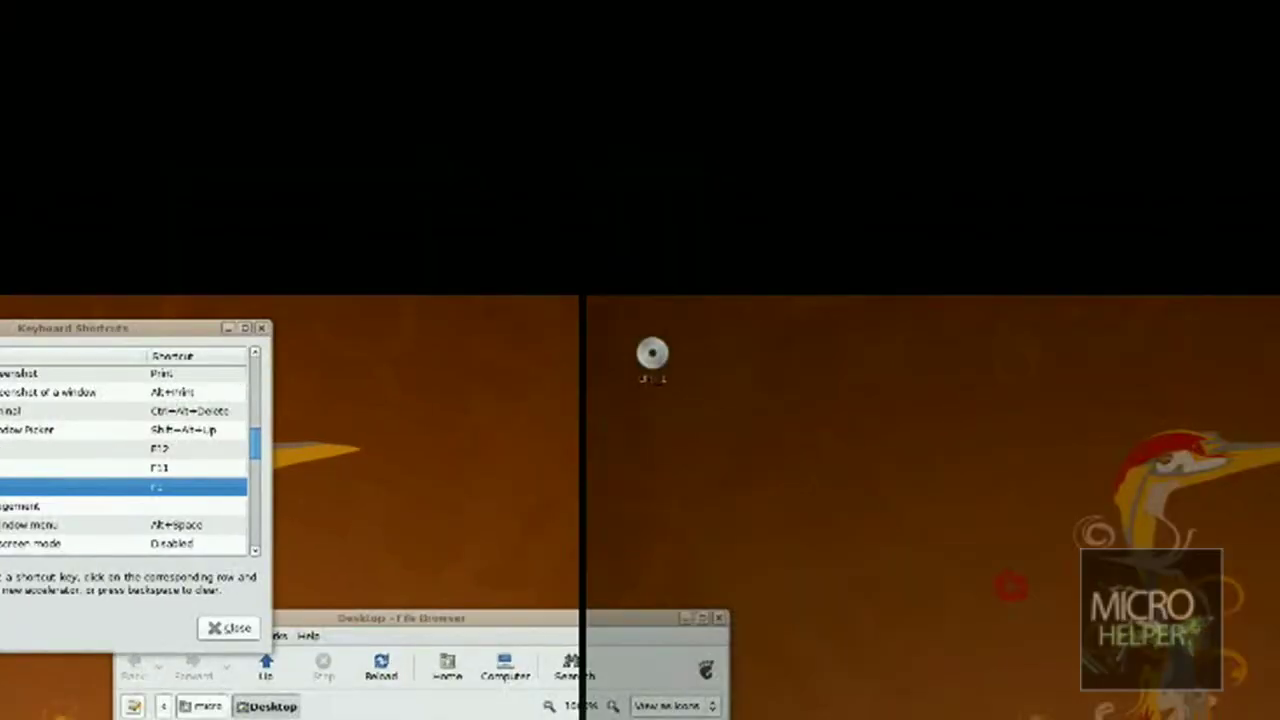
{"action": "key", "text": "F1"}
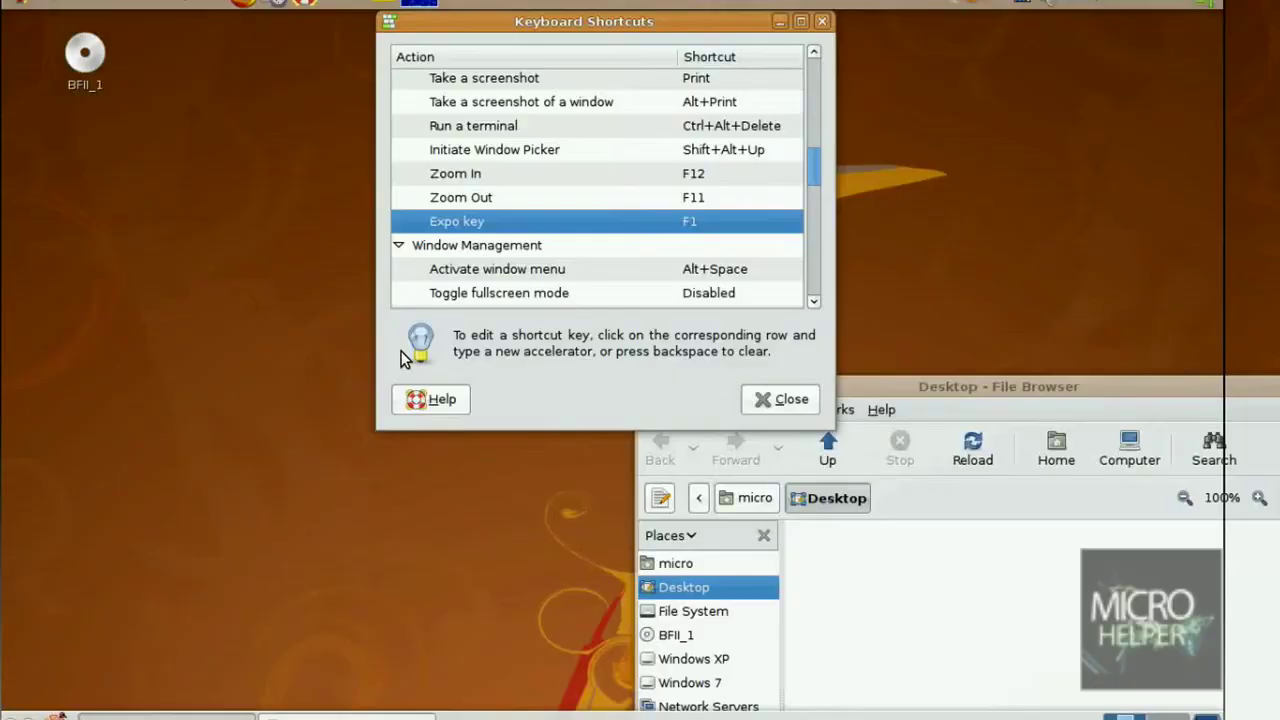
Set the workspace switcher to a 2-column, 2-row layout
{"action": "right_click", "coordinate": [1200, 590]}
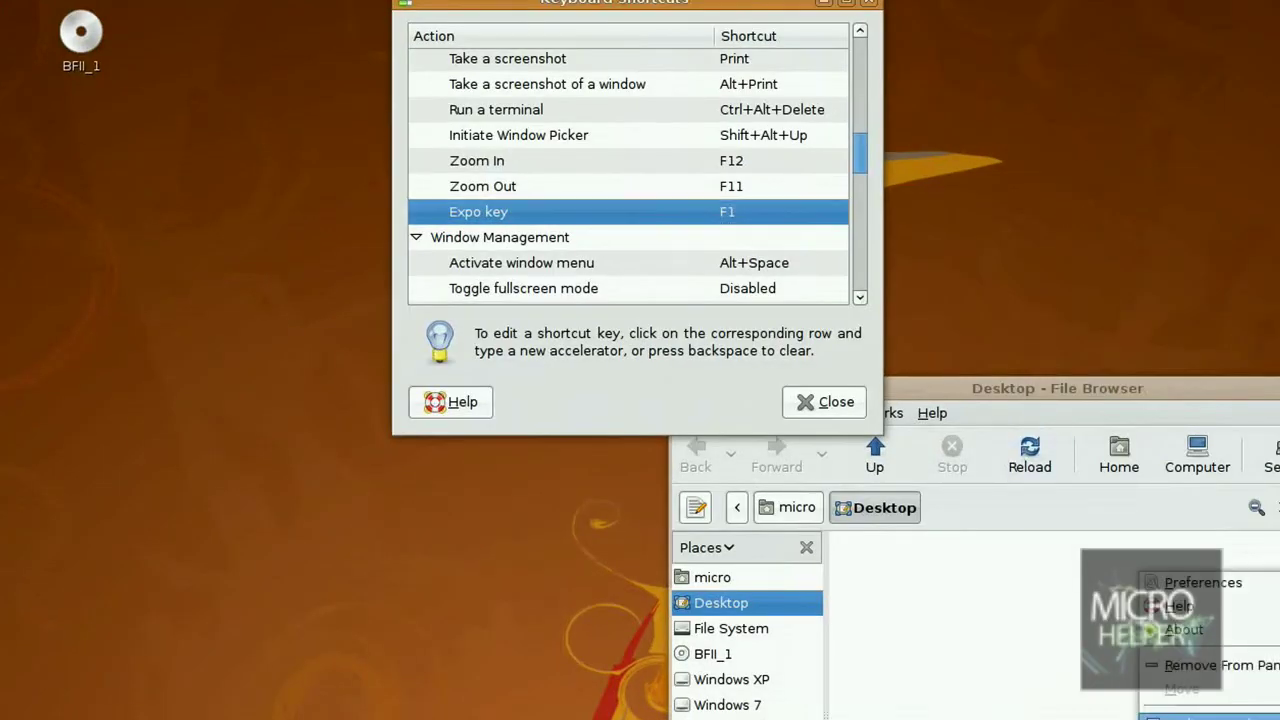
{"action": "left_click", "coordinate": [1200, 583]}
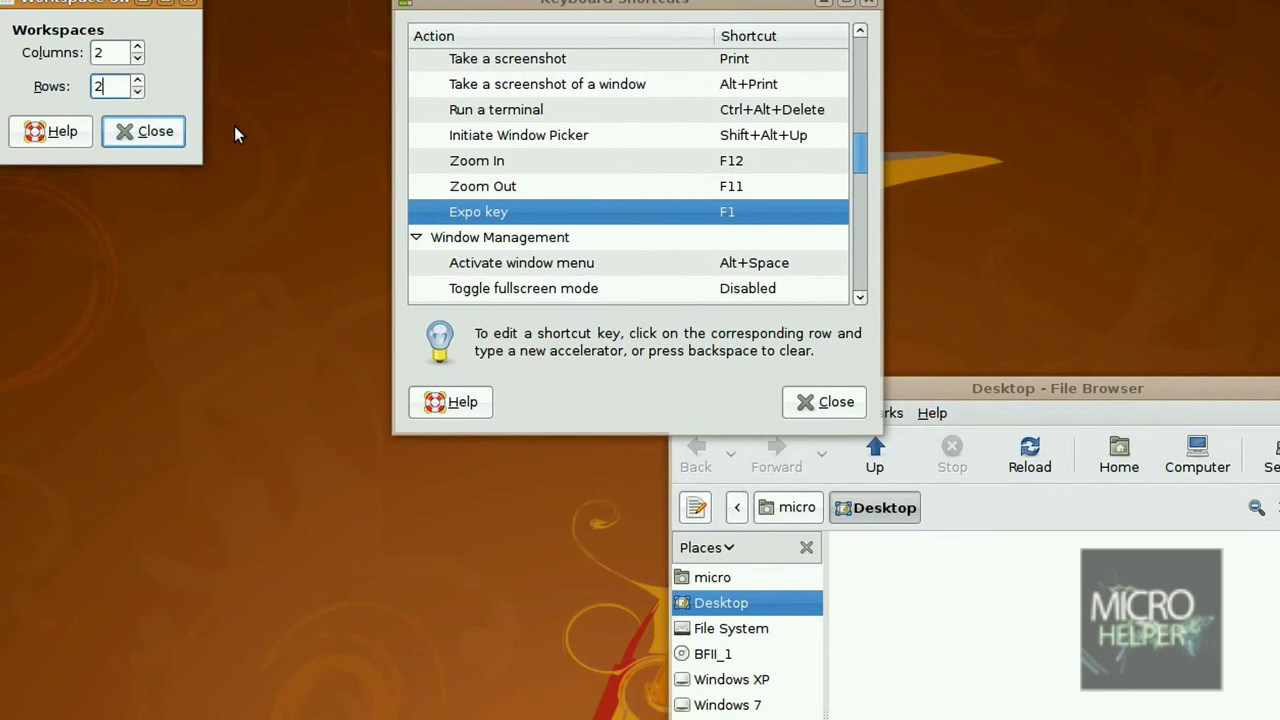
{"action": "left_click", "coordinate": [147, 138]}
Test switching among the four workspaces with Expo (F1) and Ctrl+Alt+arrow keys
{"action": "key", "text": "F1"}
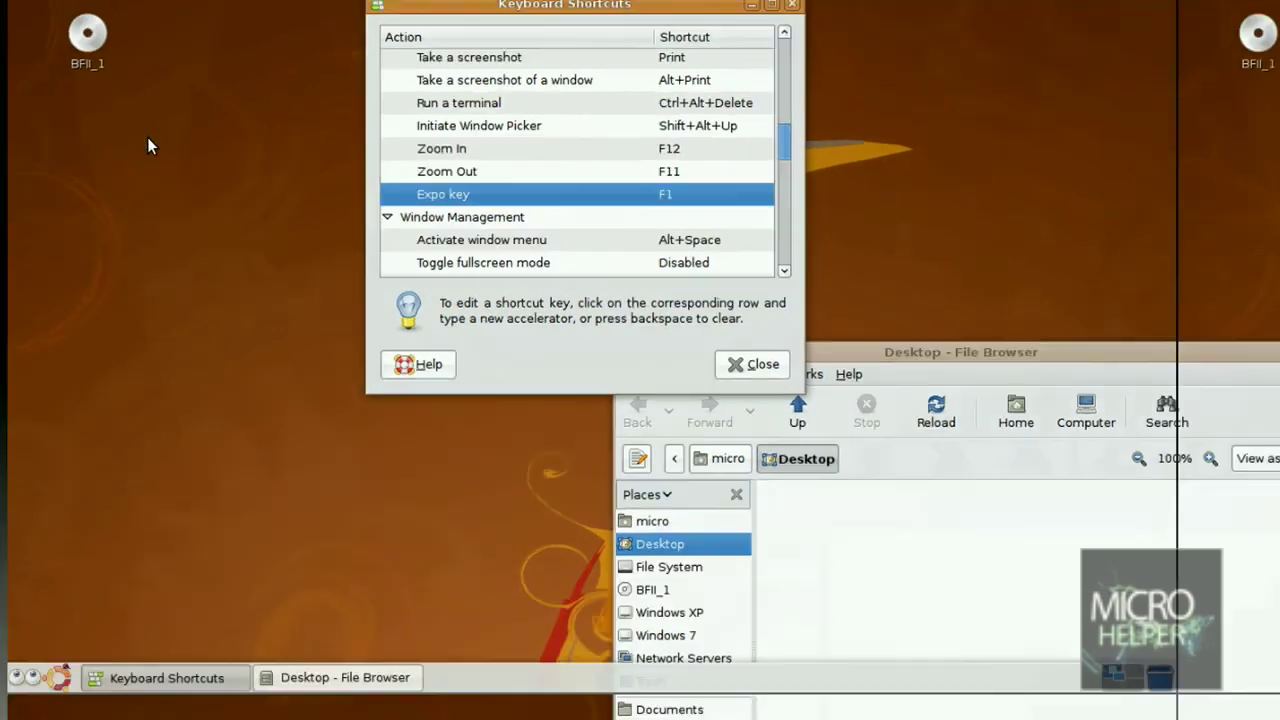
{"action": "left_click", "coordinate": [864, 582]}
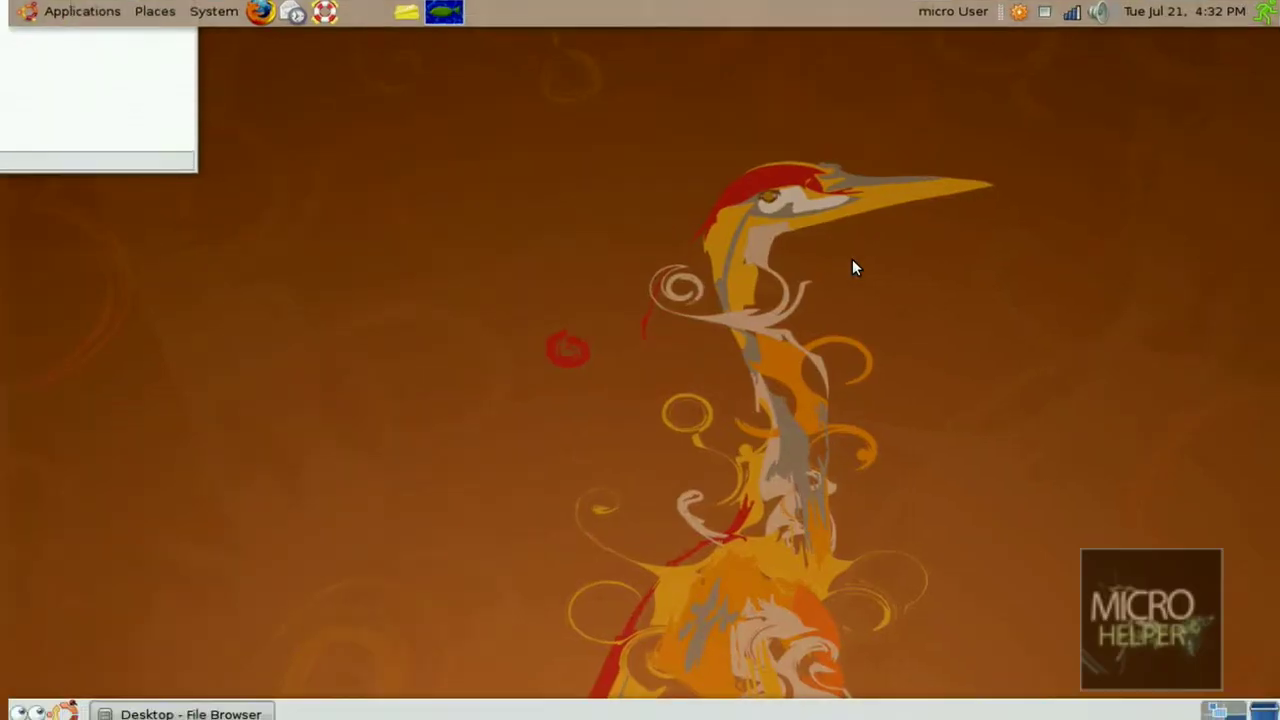
{"action": "key", "text": "F1"}
{"action": "left_click", "coordinate": [823, 258]}
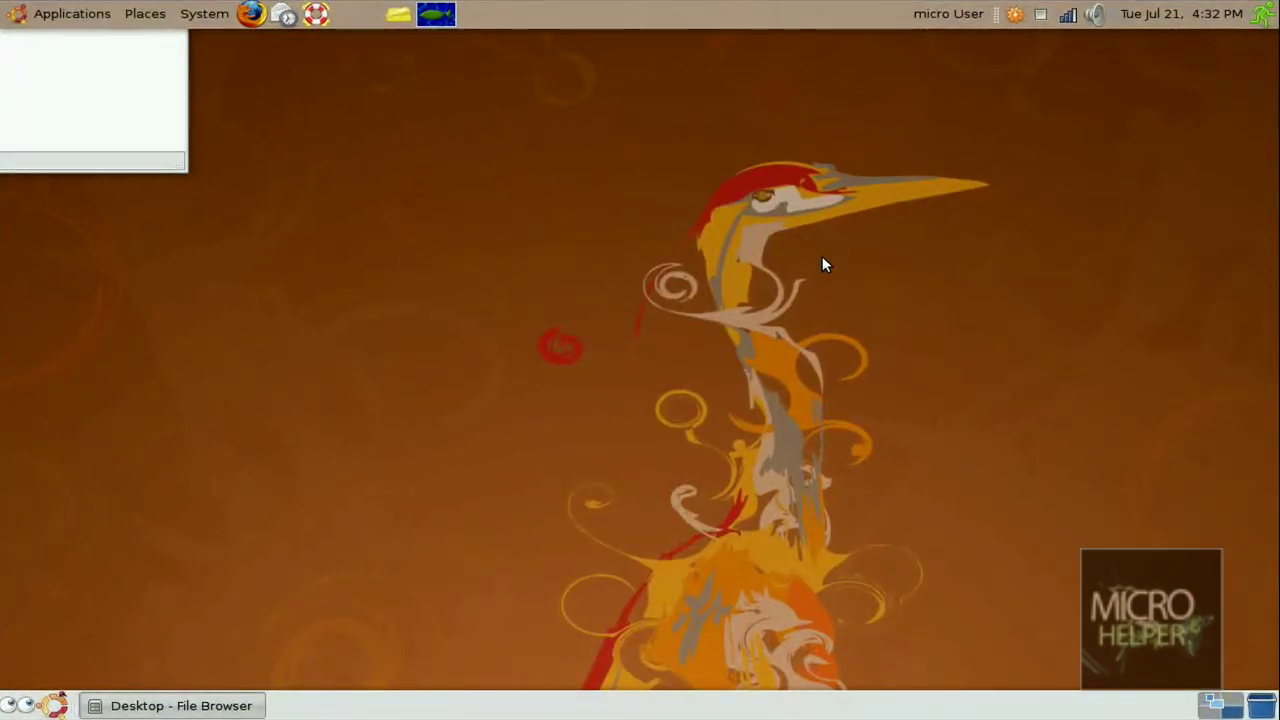
{"action": "key", "text": "ctrl+alt+Up"}
{"action": "key", "text": "ctrl+alt+Right"}
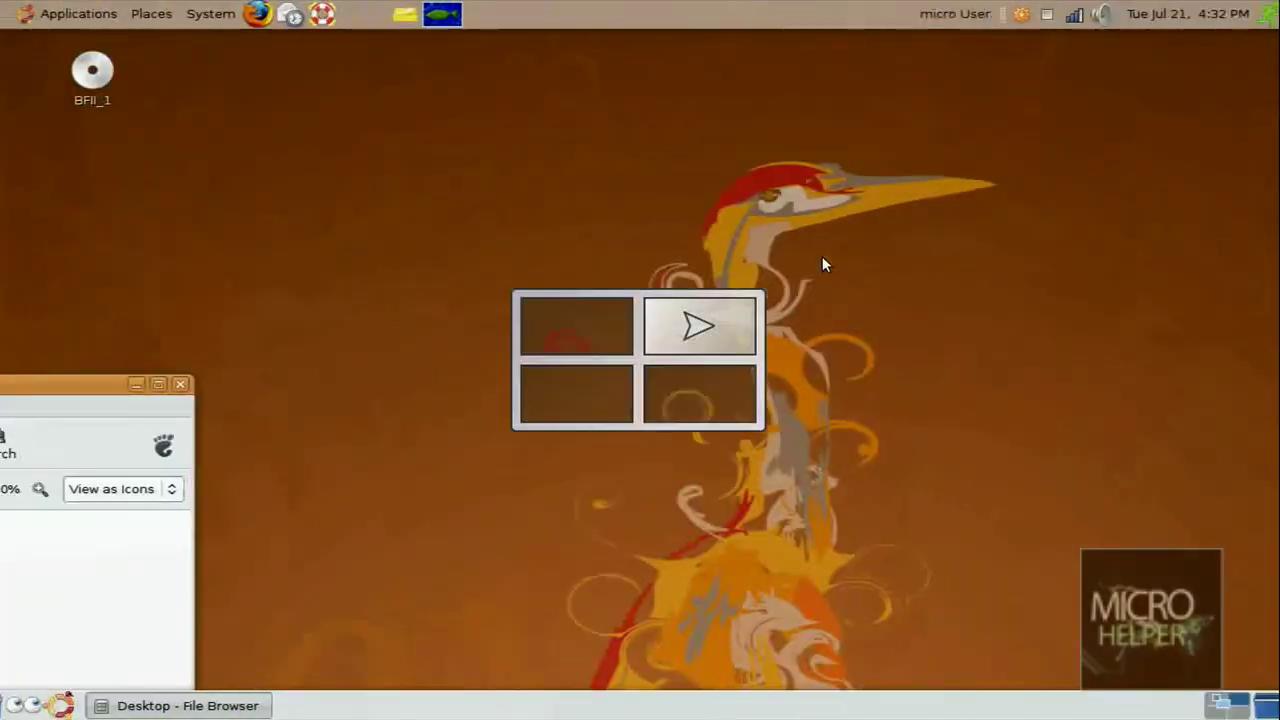
{"action": "key", "text": "ctrl+alt+Left"}
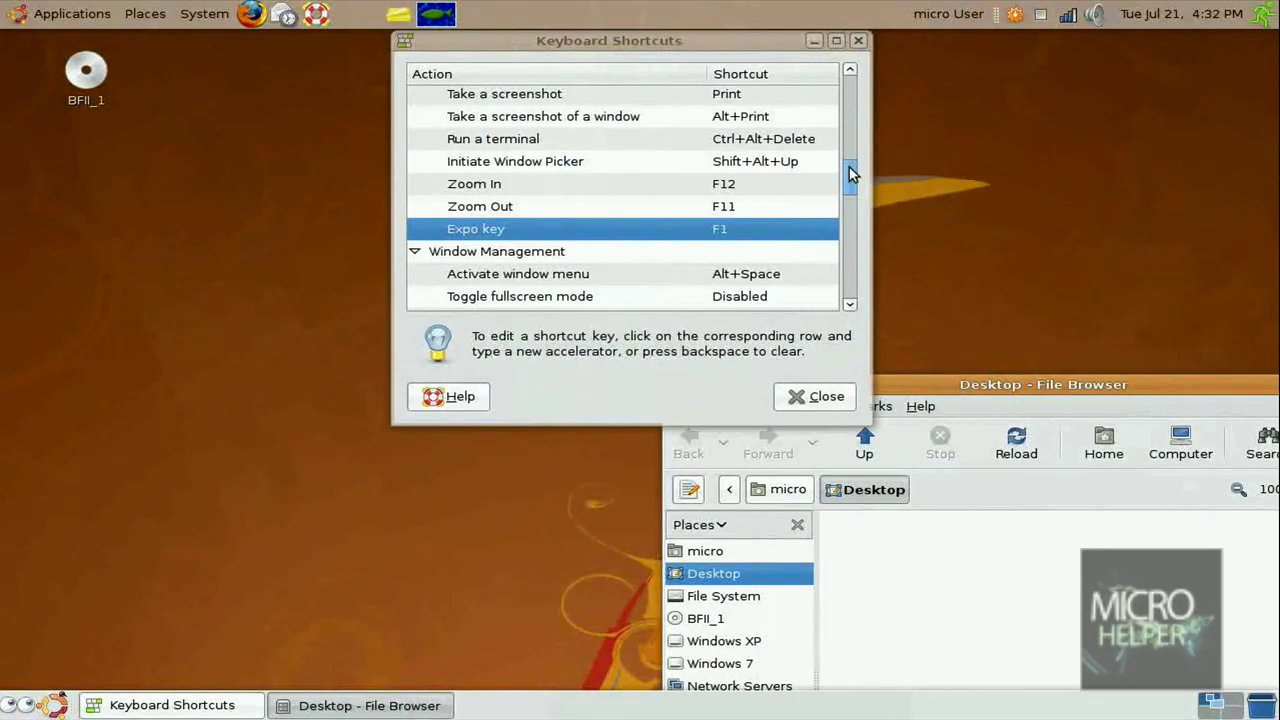
{"action": "mouse_move", "coordinate": [849, 175]}
{"action": "left_mouse_down"}
{"action": "mouse_move", "coordinate": [848, 270]}
{"action": "mouse_move", "coordinate": [852, 60]}
{"action": "left_mouse_up"}
Close Keyboard Shortcuts and drag the Desktop file browser to the centre and onto another workspace
{"action": "left_click", "coordinate": [858, 40]}
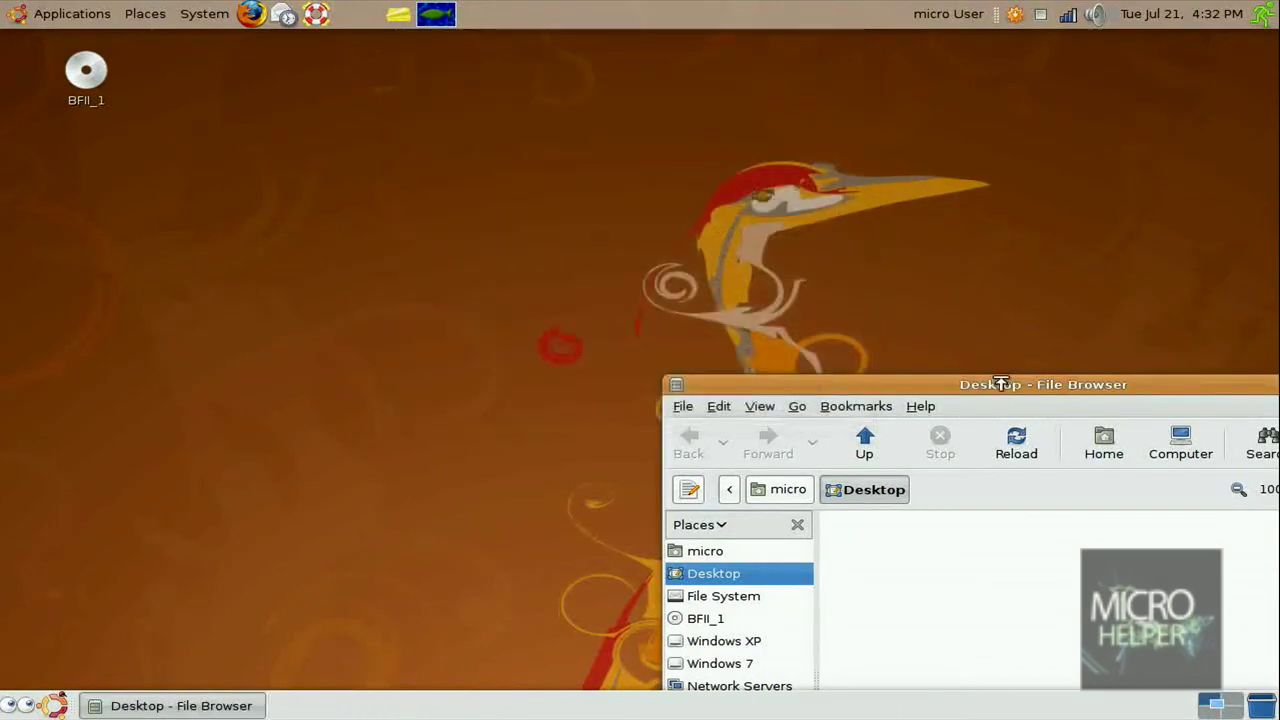
{"action": "left_click_drag", "start_coordinate": [1000, 384], "coordinate": [602, 126]}
{"action": "left_click_drag", "start_coordinate": [1062, 150], "coordinate": [489, 309]}
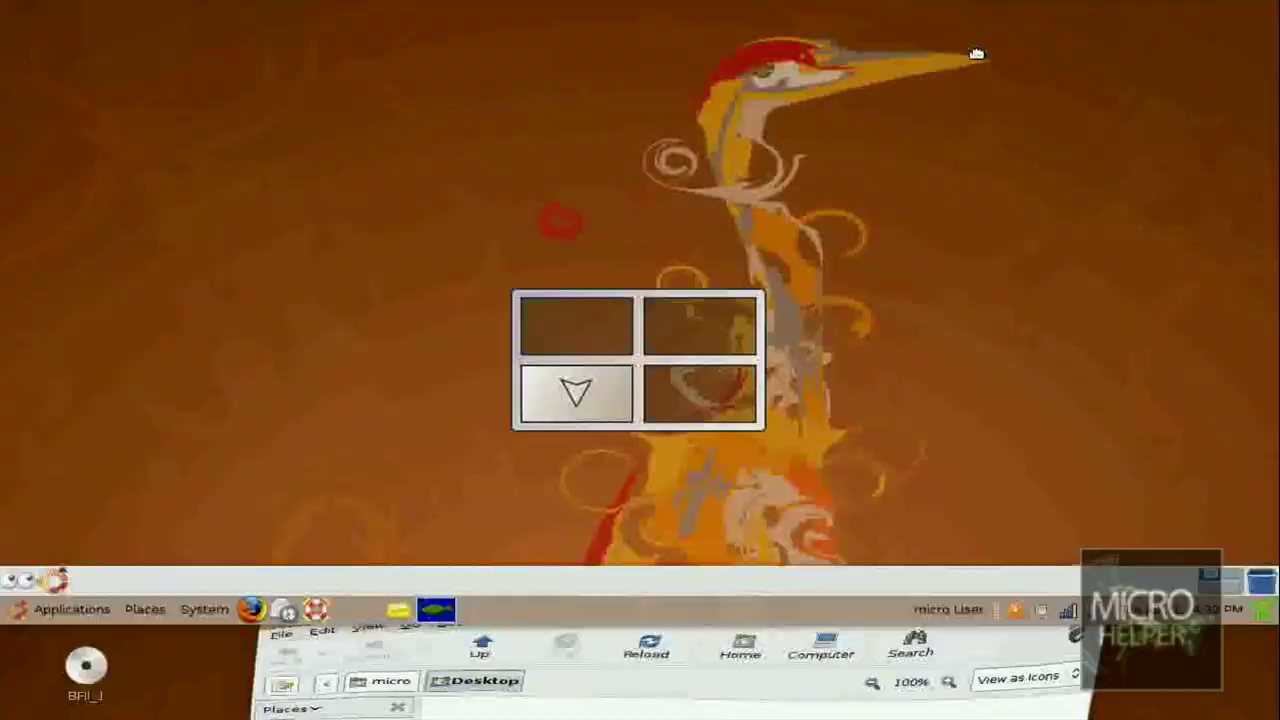
{"action": "left_click_drag", "start_coordinate": [489, 309], "coordinate": [241, 694]}
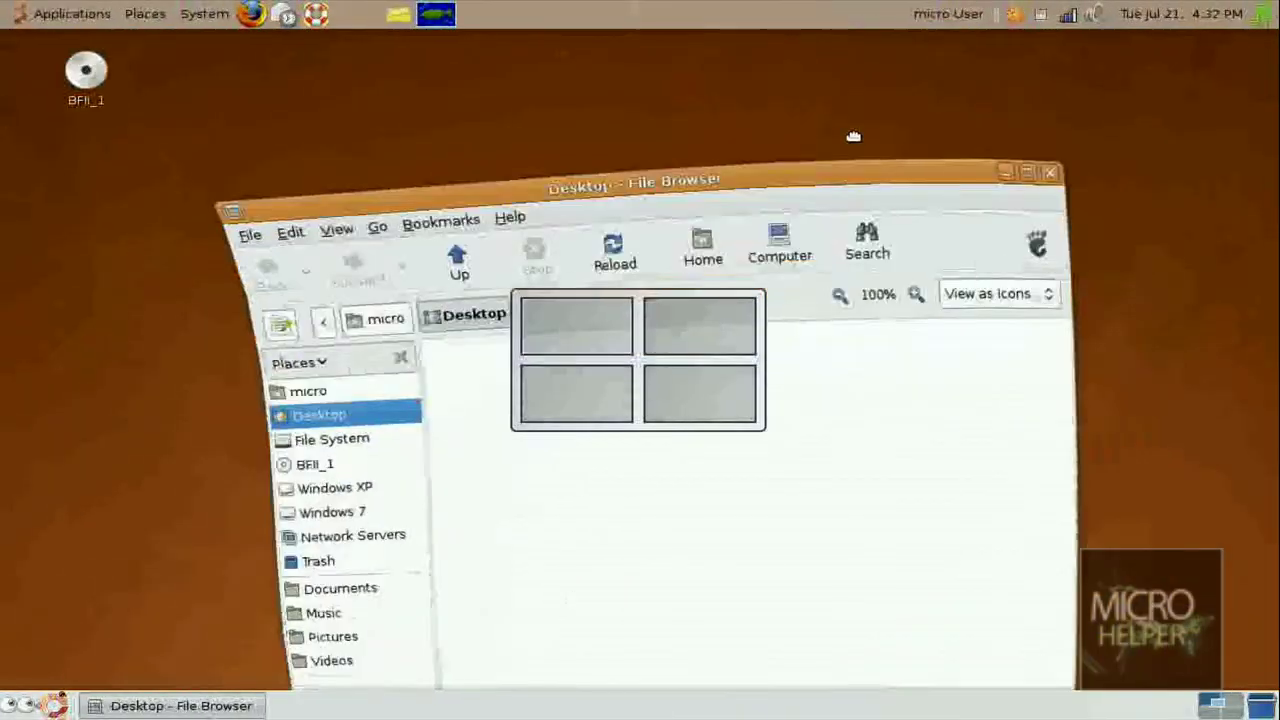
Open the Music folder, send its window to another workspace with Ctrl+Alt+Shift+Right, then return
{"action": "left_click", "coordinate": [148, 14]}
{"action": "left_click", "coordinate": [182, 118]}
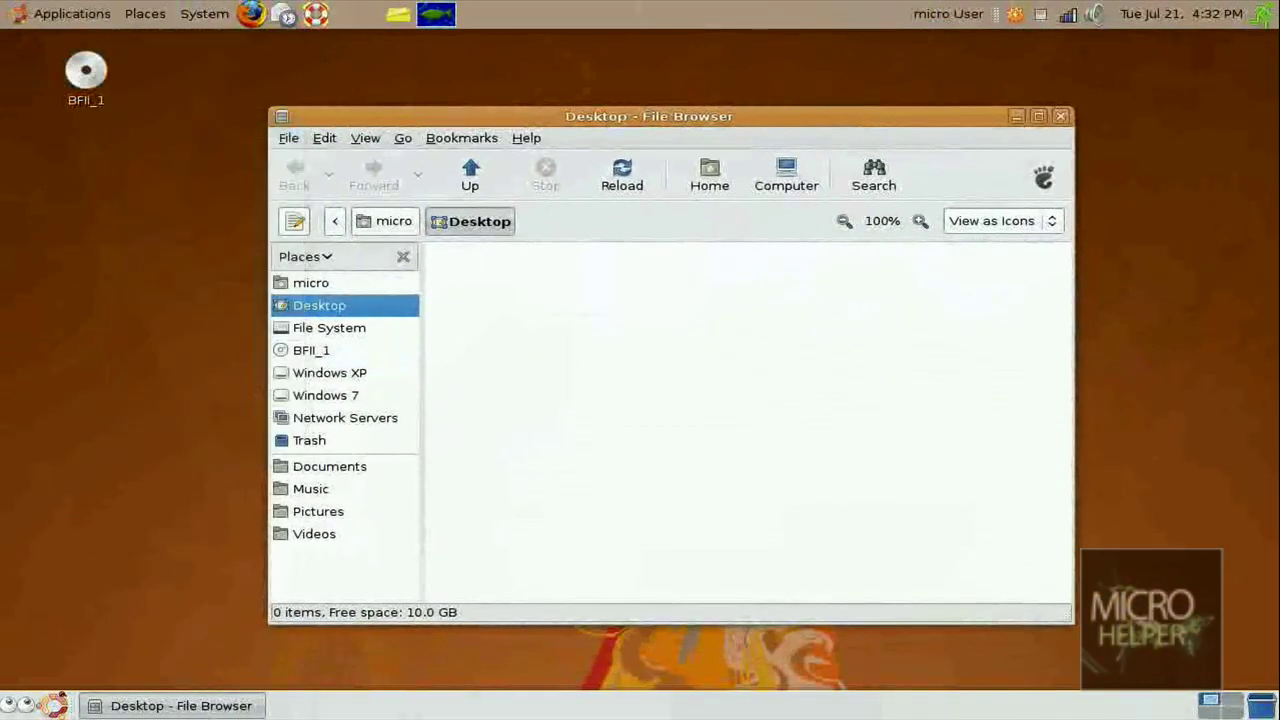
{"action": "key", "text": "ctrl+alt+shift+Right"}
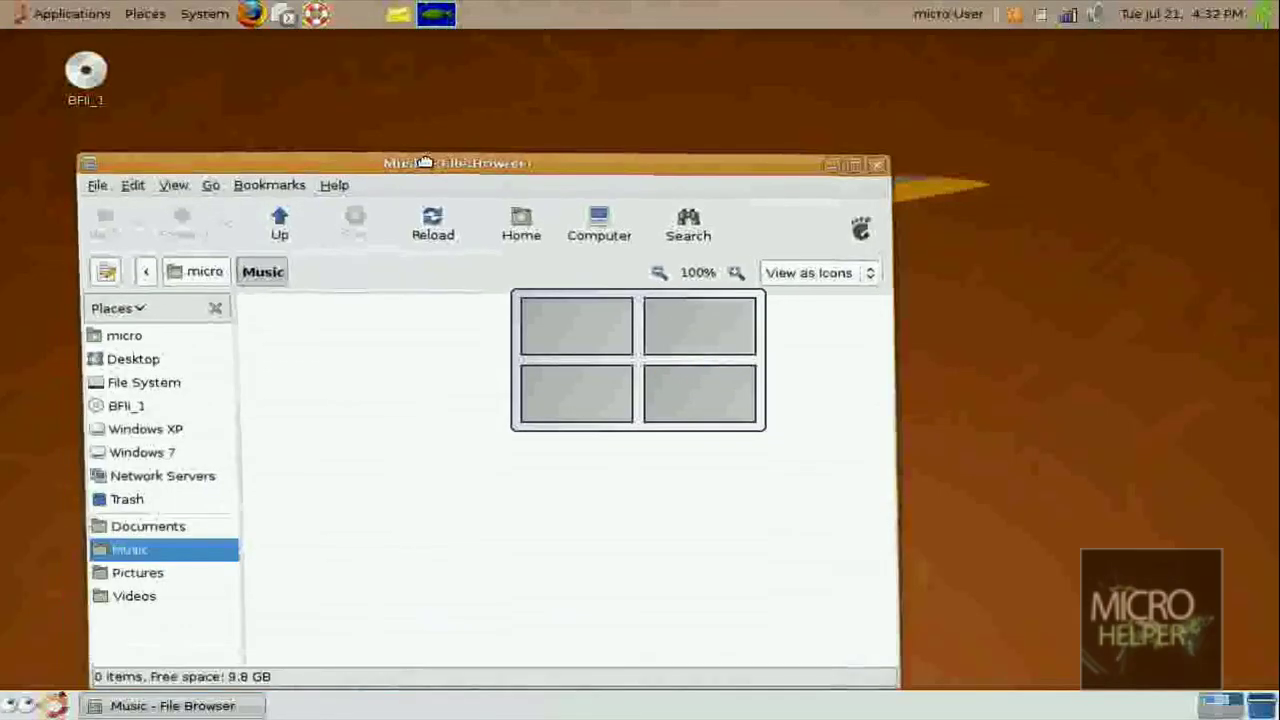
{"action": "left_click", "coordinate": [1220, 703]}
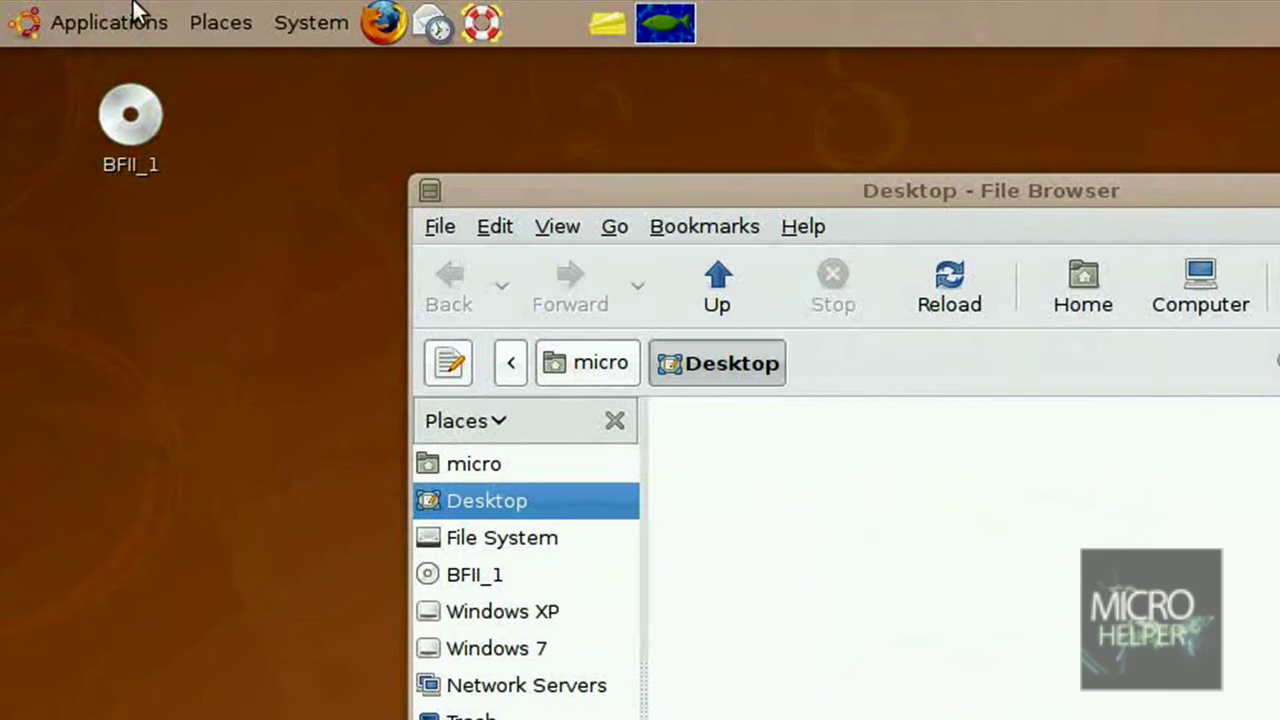
Launch Add/Remove Applications and keep its Show filter on All available applications
{"action": "left_click", "coordinate": [204, 13]}
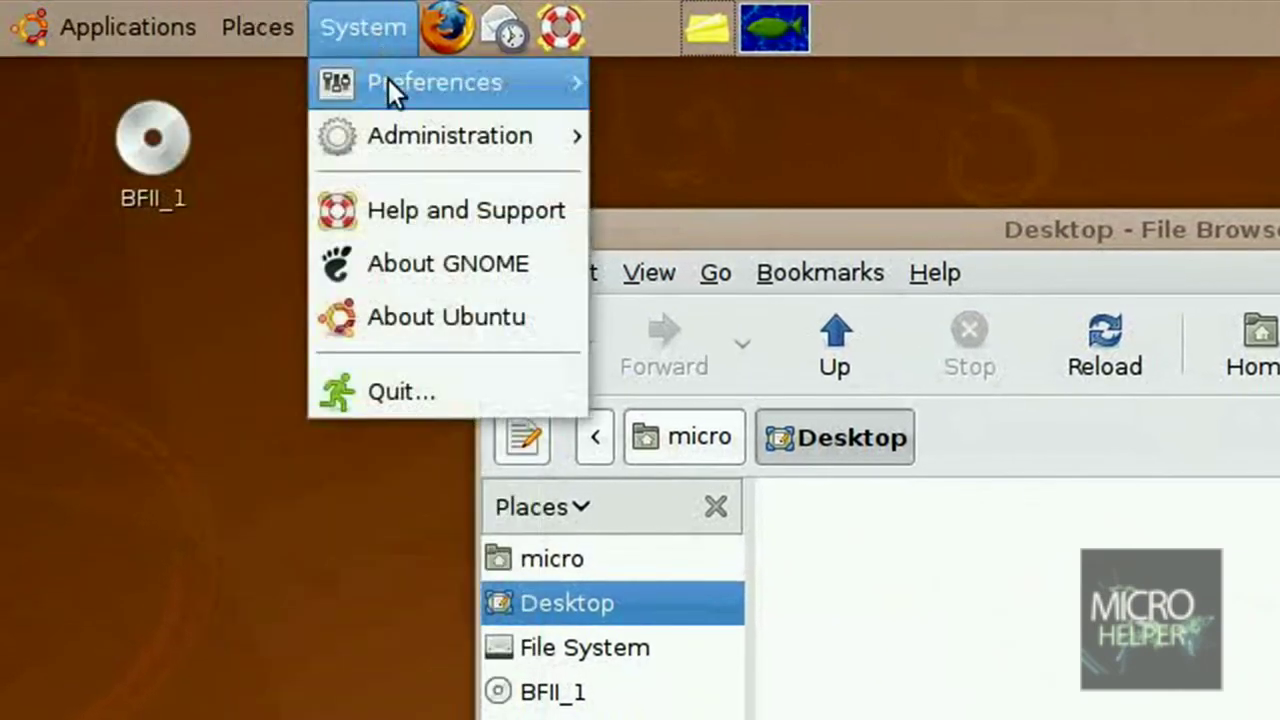
{"action": "left_click", "coordinate": [20, 25]}
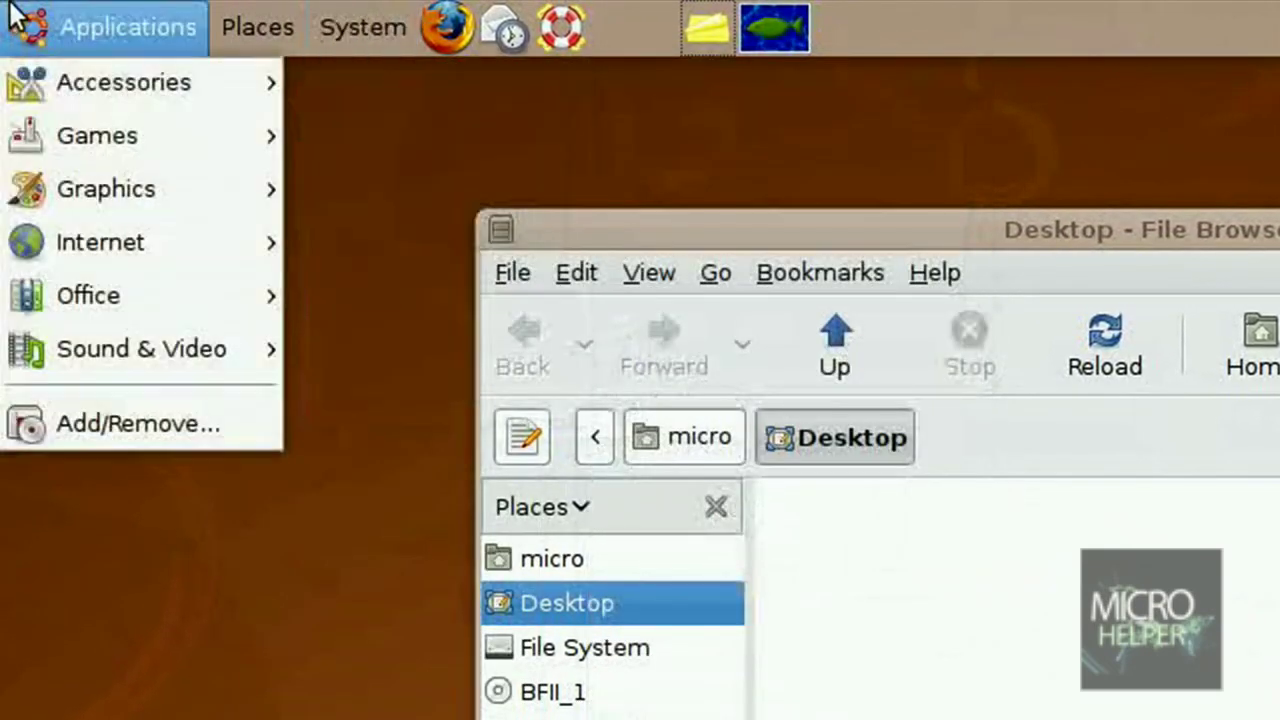
{"action": "left_click", "coordinate": [112, 440]}
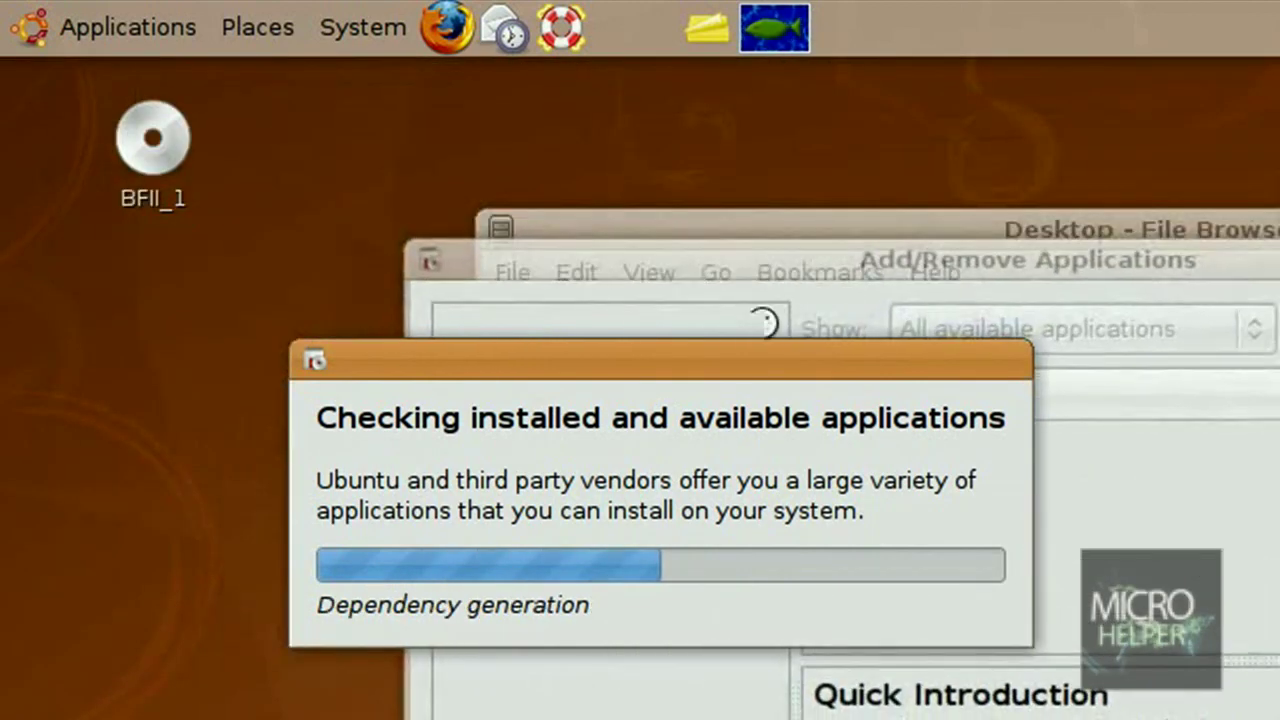
{"action": "left_click_drag", "start_coordinate": [760, 360], "coordinate": [1115, 590]}
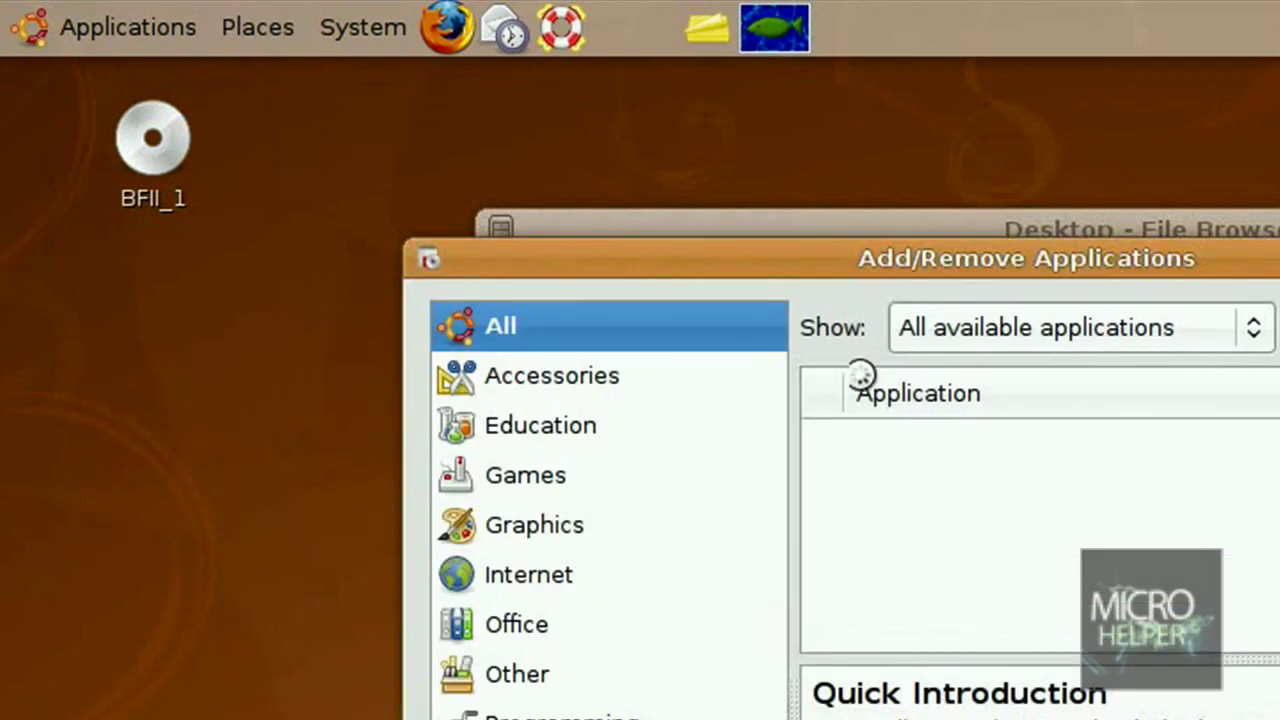
{"action": "left_click", "coordinate": [939, 344]}
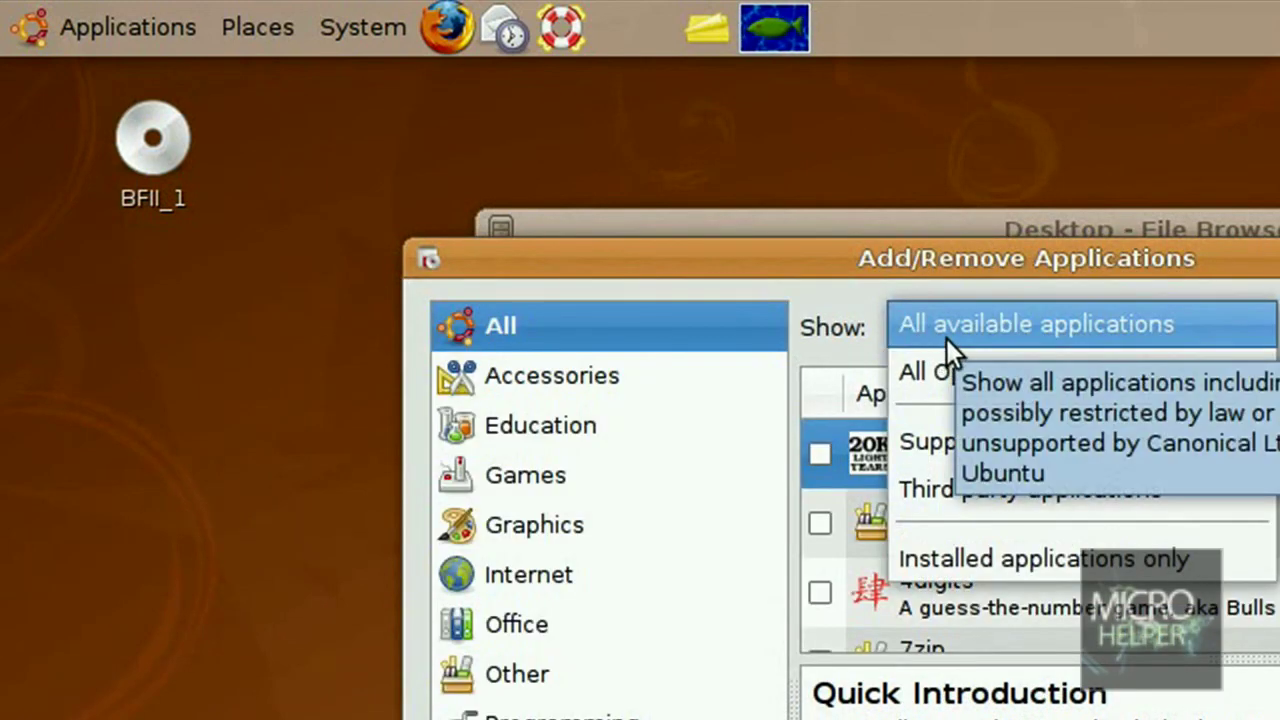
{"action": "left_click", "coordinate": [946, 338]}
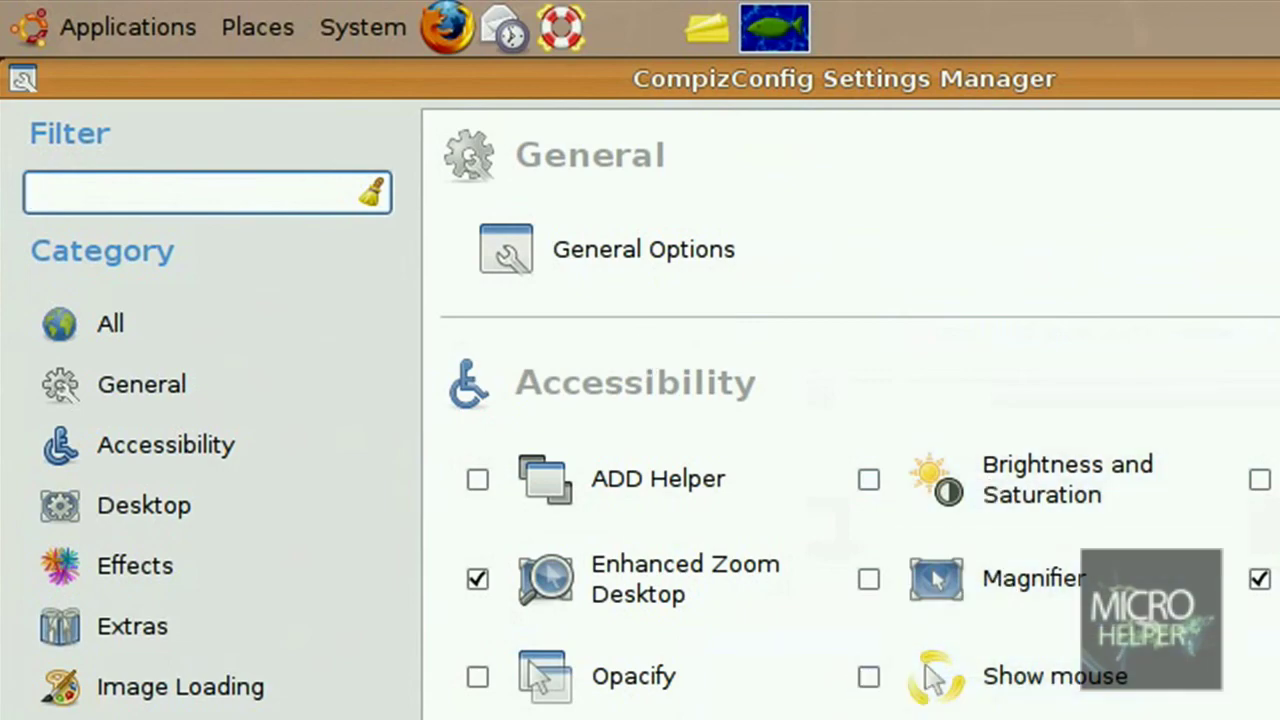
Enable Show mouse with Mouse position polling, open its settings, and test the trail with Super+K
{"action": "scroll", "coordinate": [865, 369], "scroll_direction": "down", "scroll_amount": 2}
{"action": "scroll", "coordinate": [865, 369], "scroll_direction": "down", "scroll_amount": 3}
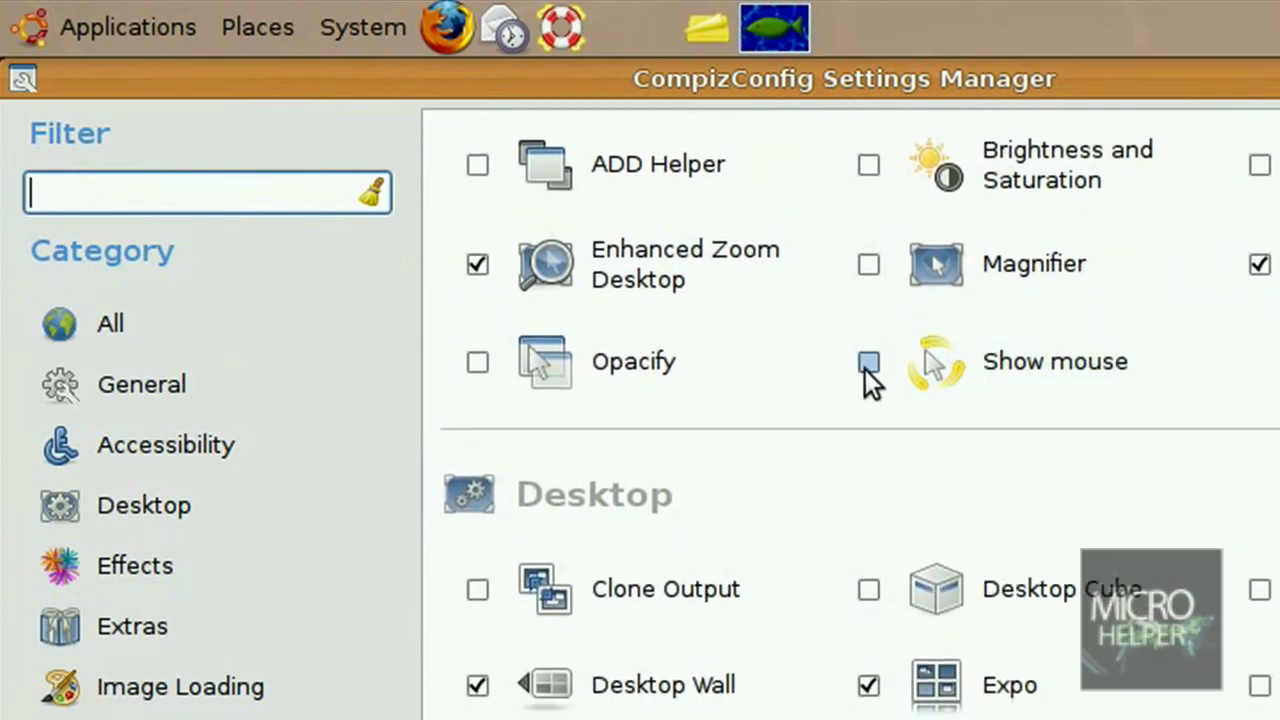
{"action": "left_click", "coordinate": [867, 362]}
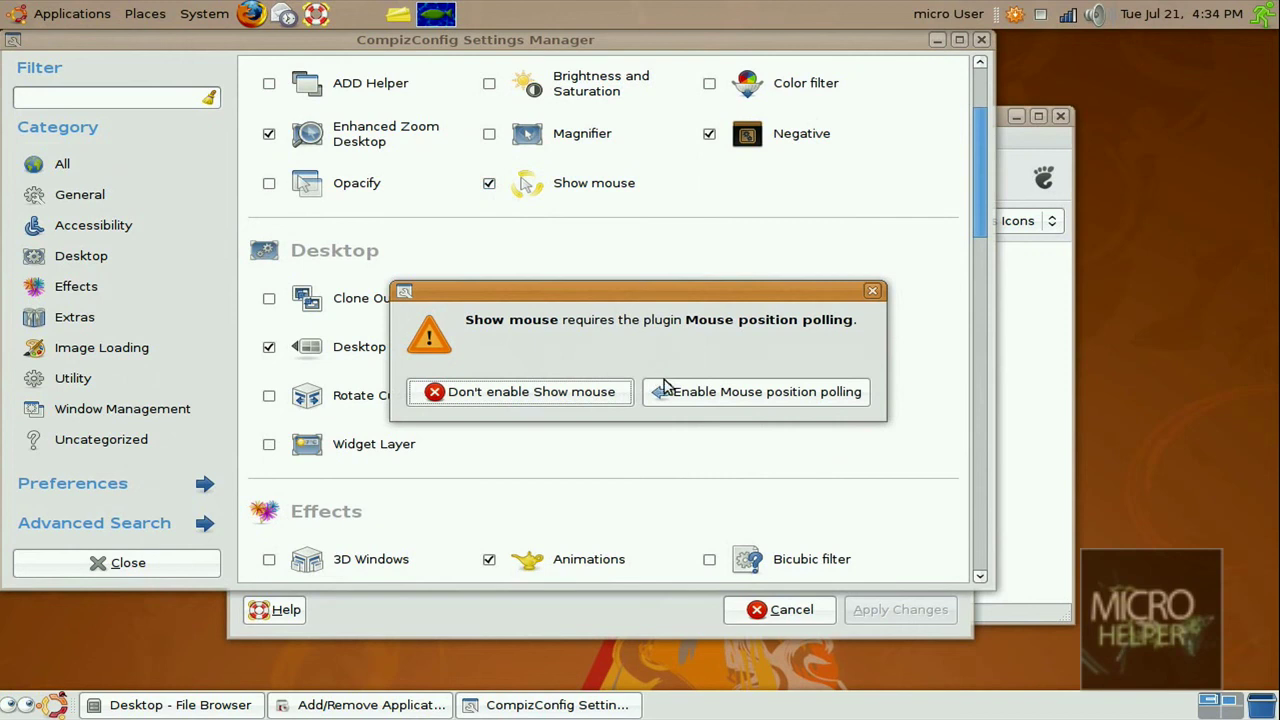
{"action": "left_click", "coordinate": [667, 388]}
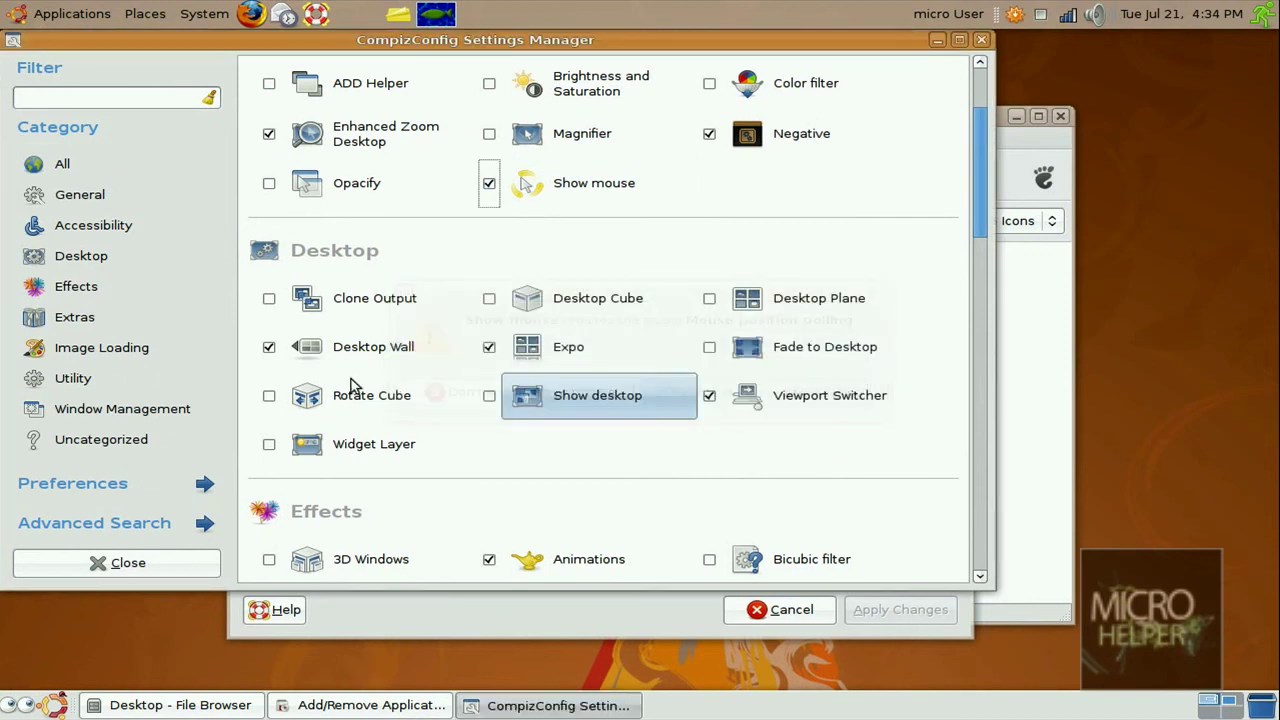
{"action": "left_click", "coordinate": [585, 190]}
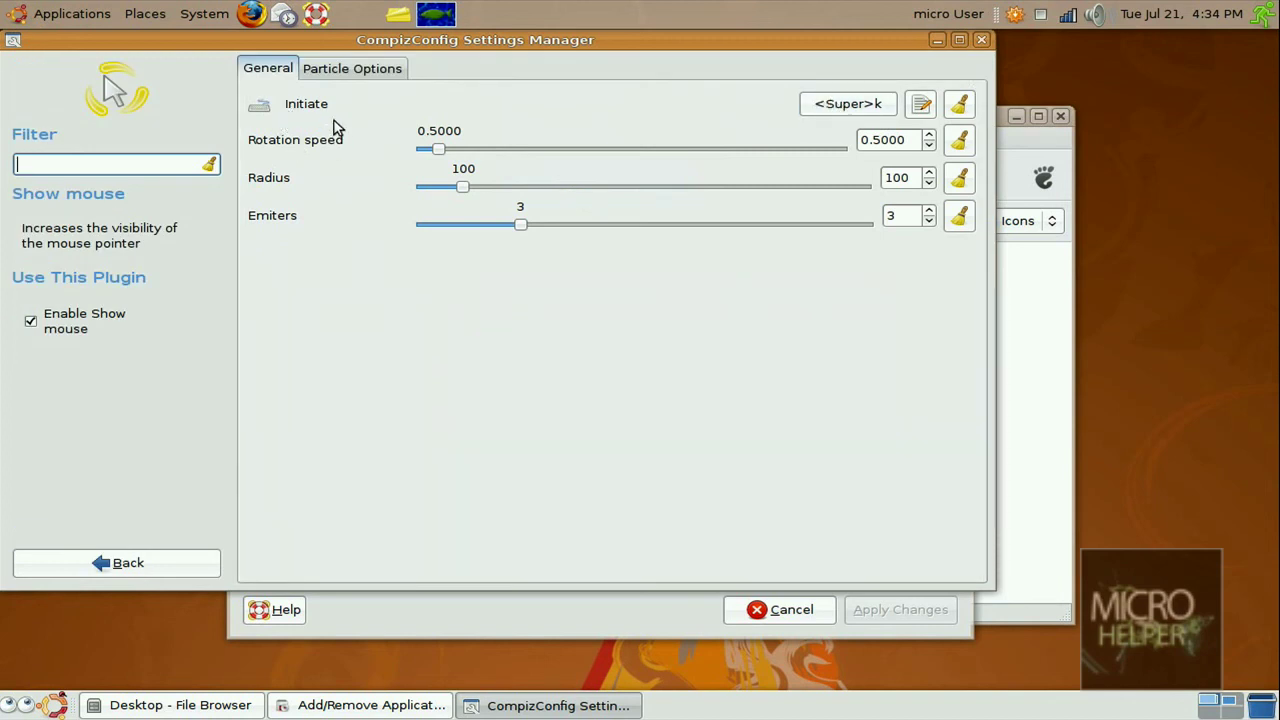
{"action": "key", "text": "super+k"}
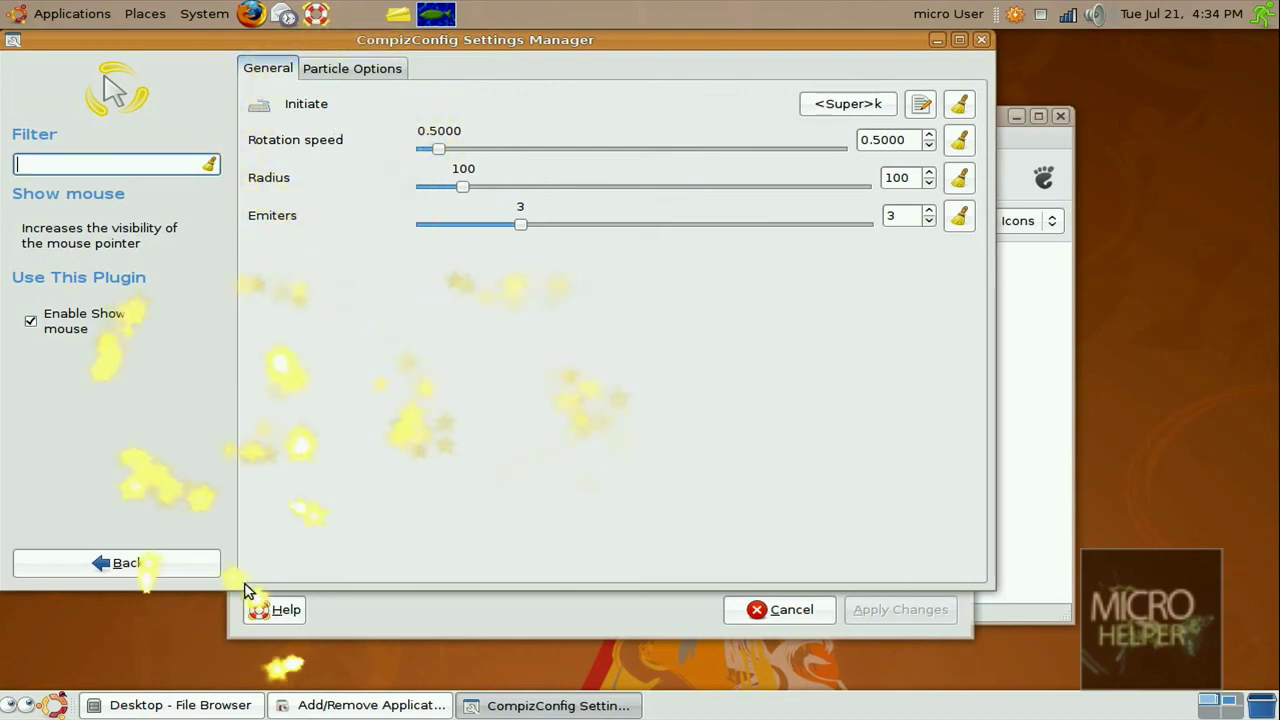